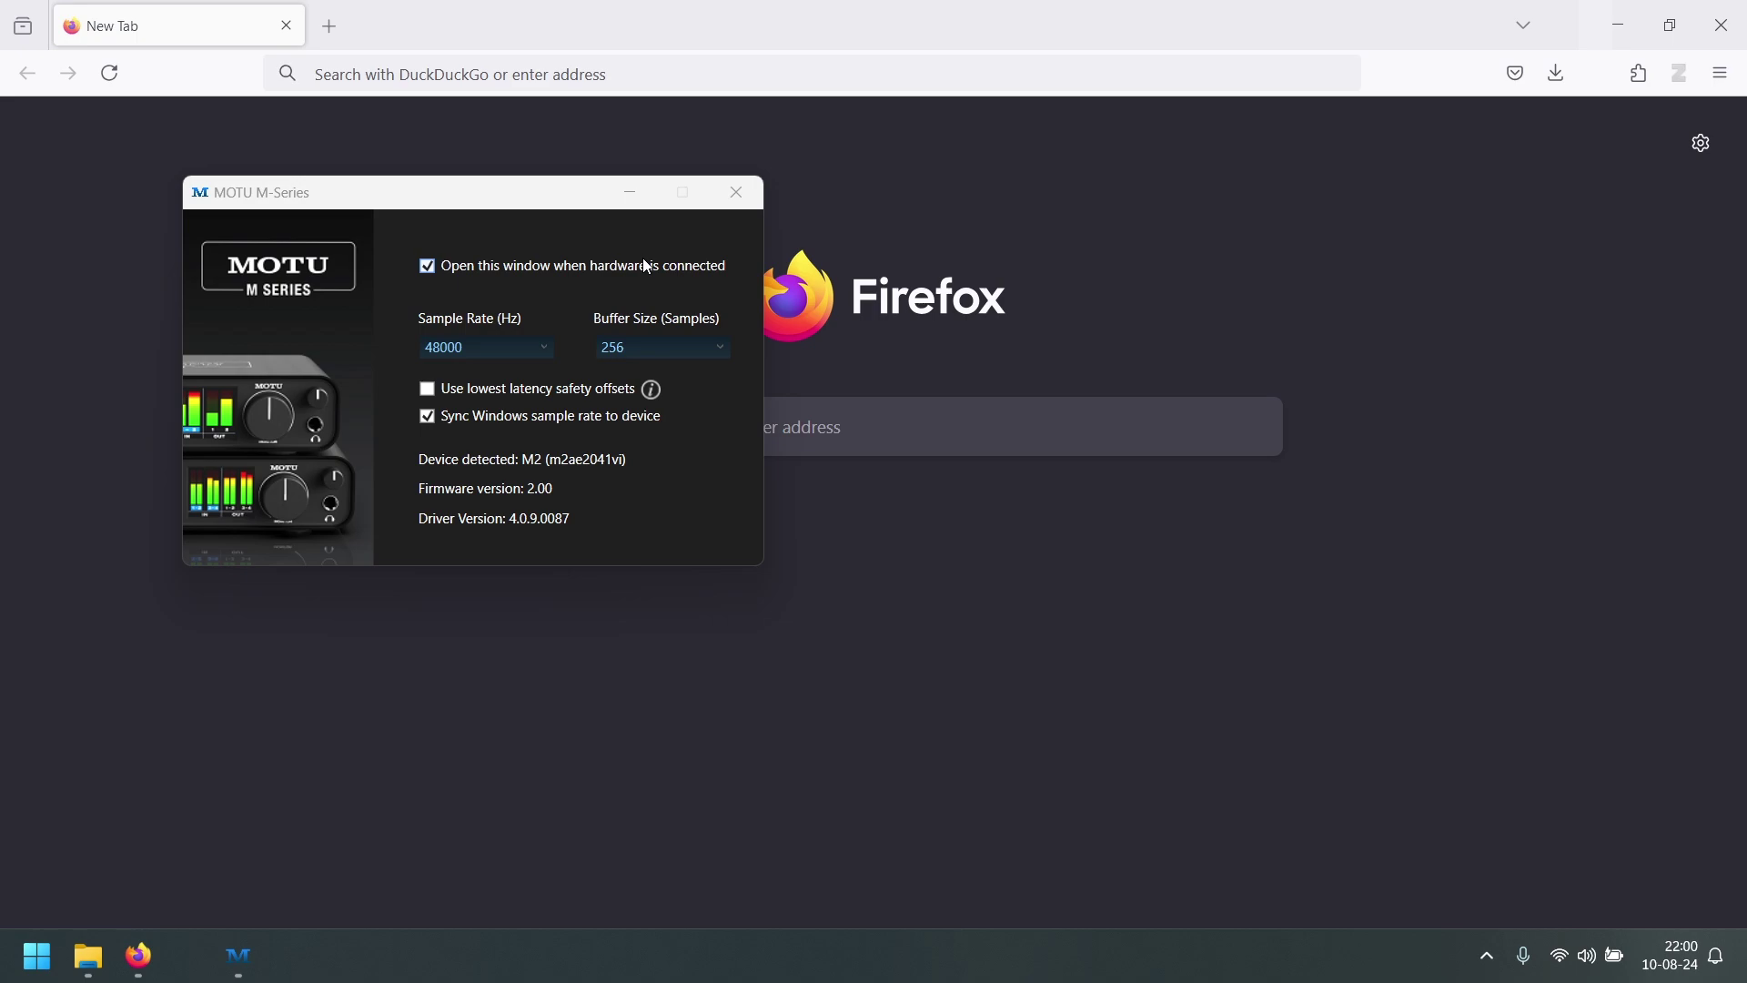
Close the MOTU M-Series driver window and access the MOTU entry among the hidden system tray icons.
click(739, 192)
click(1488, 956)
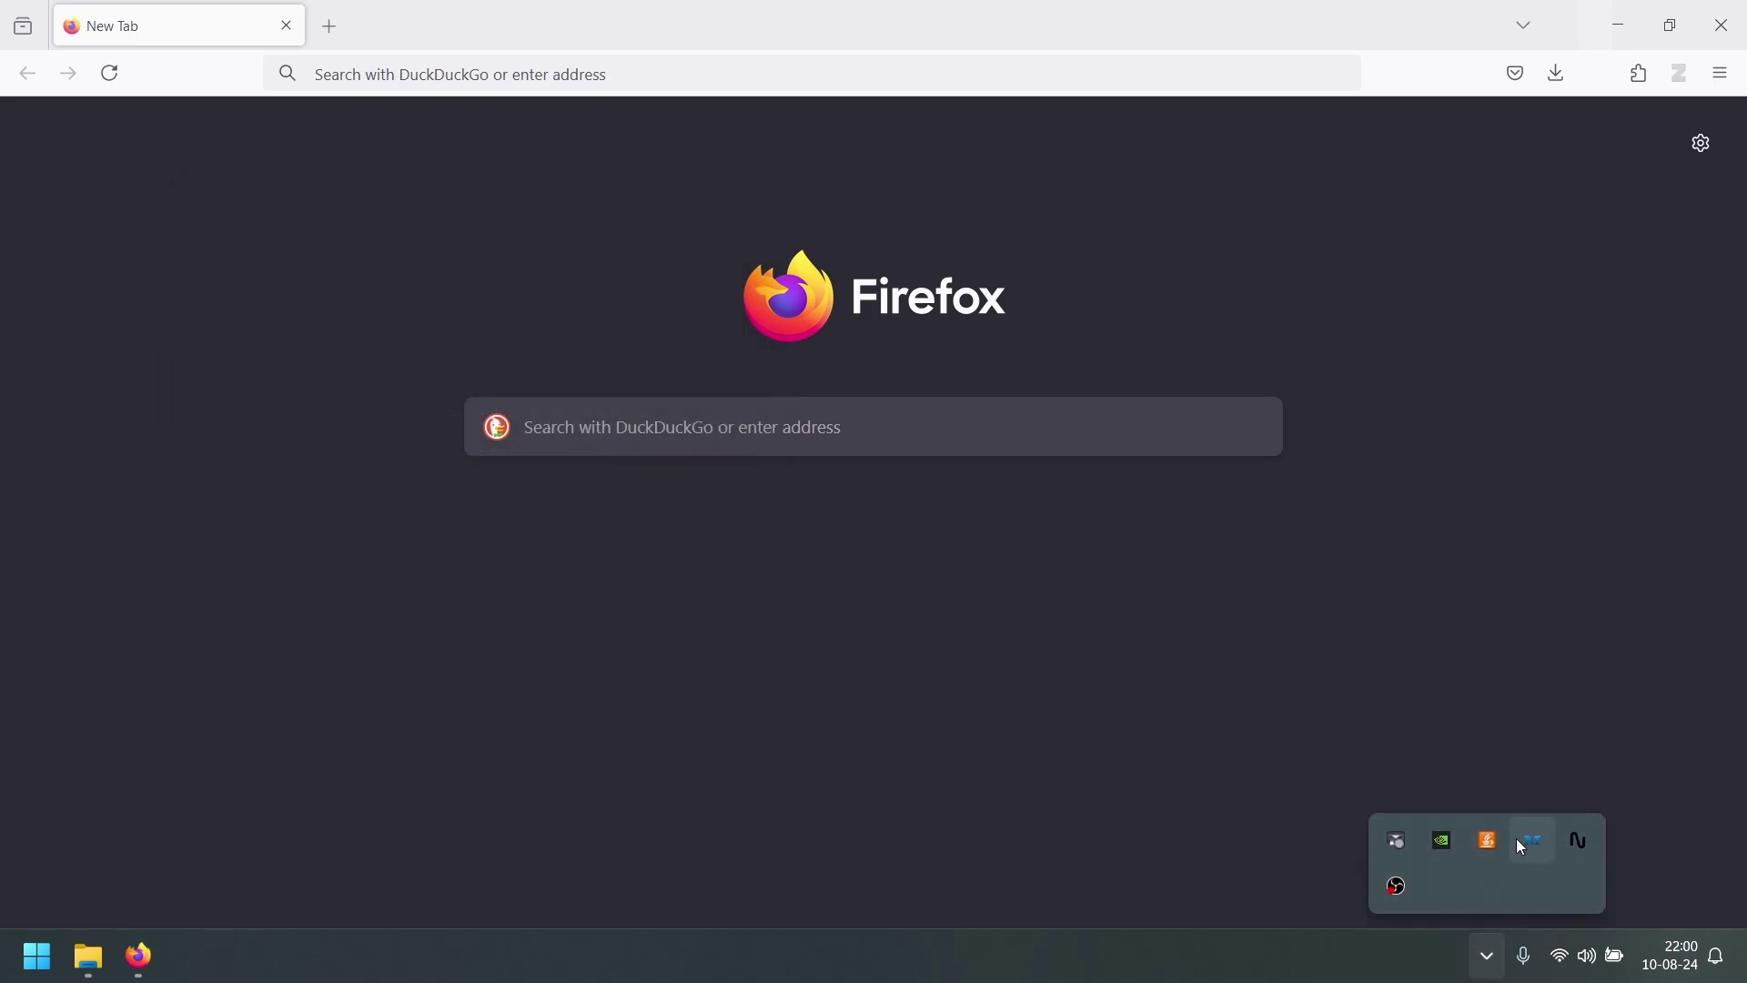
click(1531, 755)
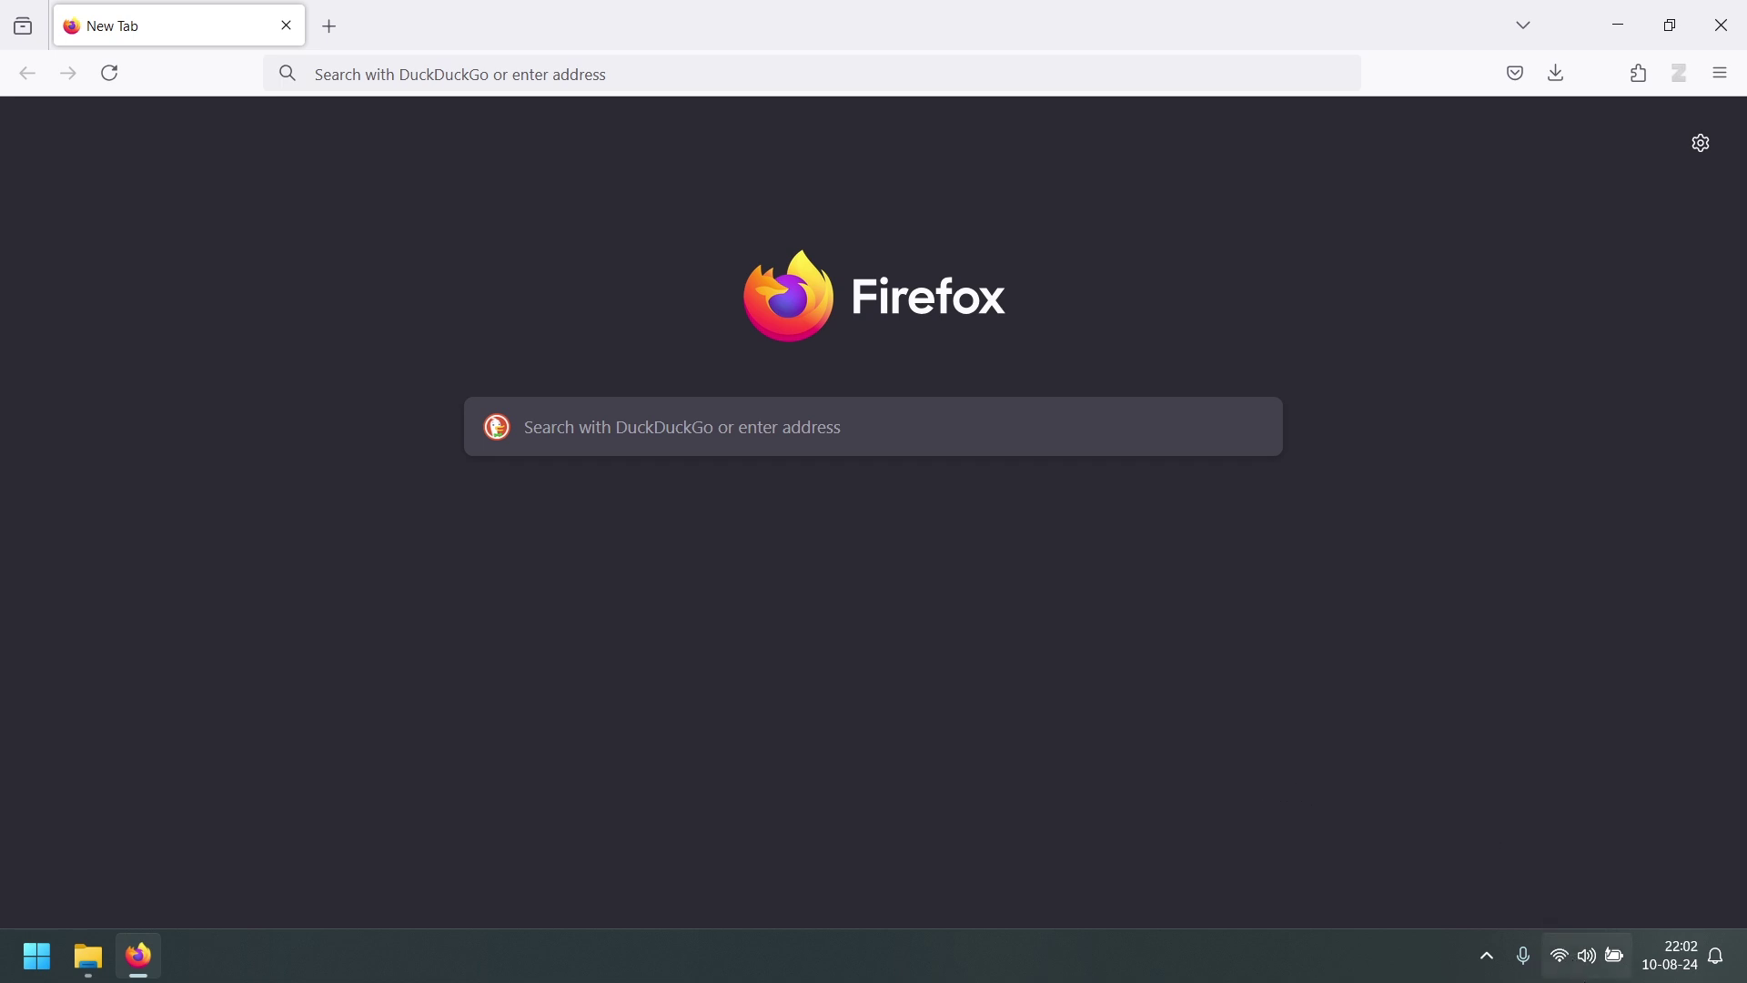
View the Windows sound settings by way of the quick settings' sound output options, and close the settings window.
click(1594, 970)
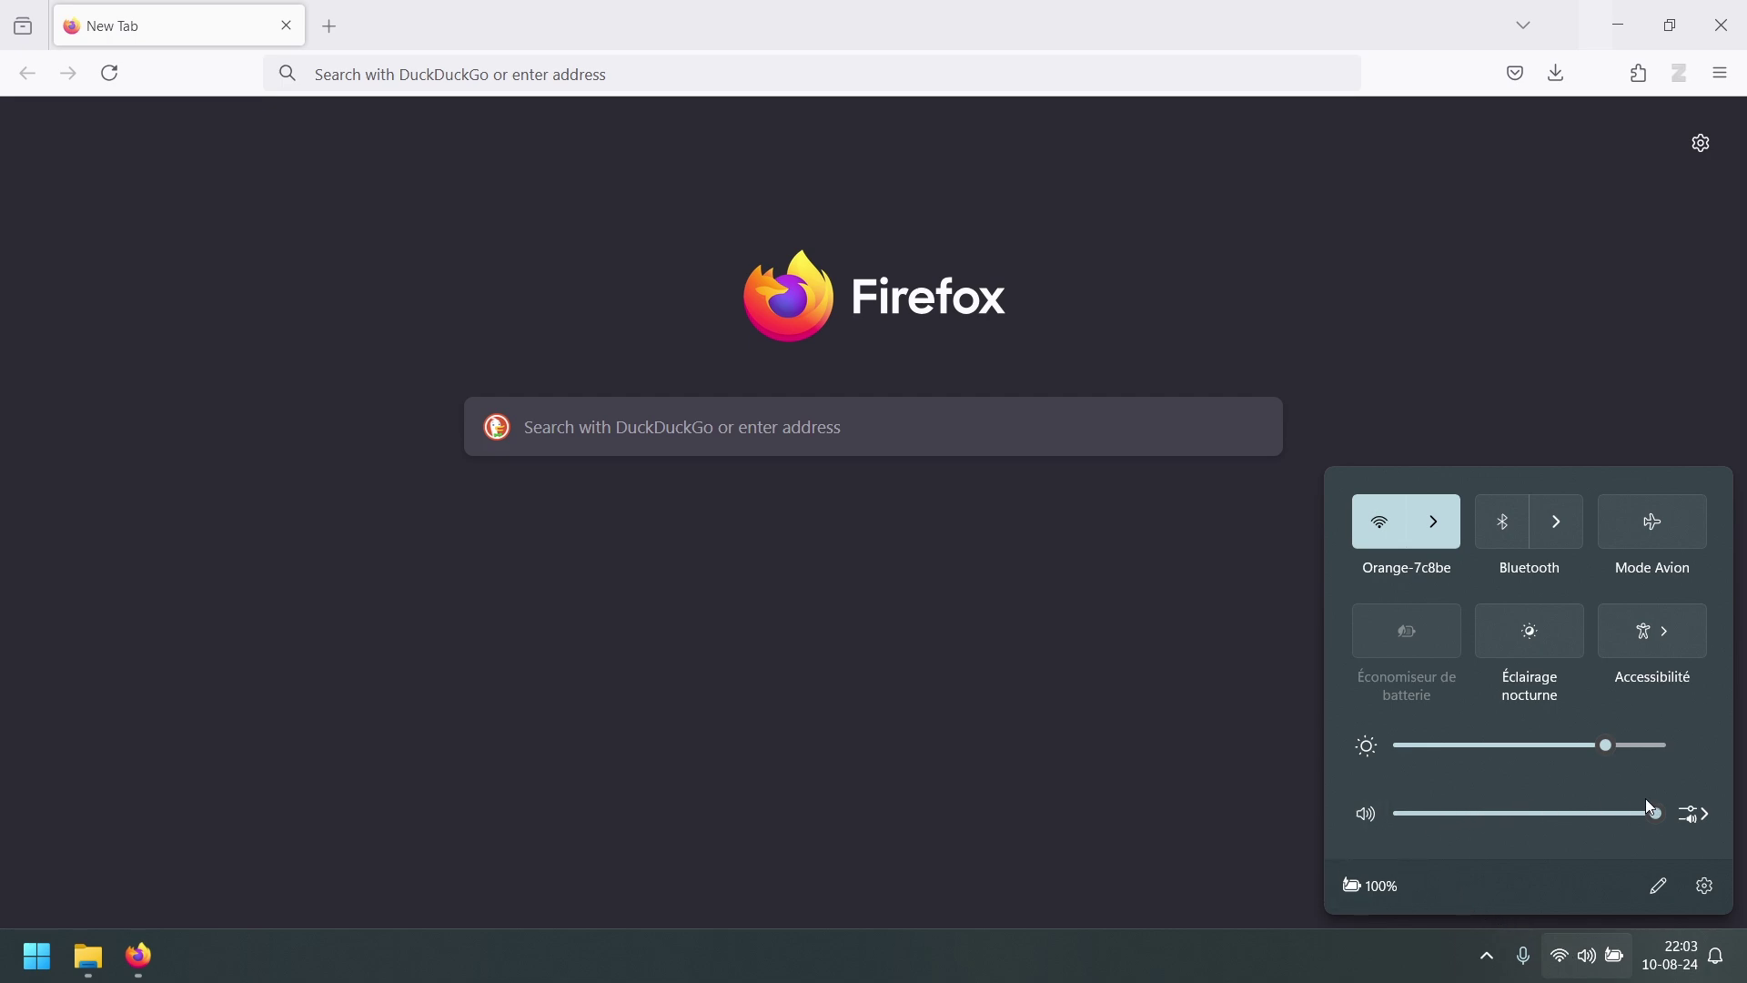
click(1697, 816)
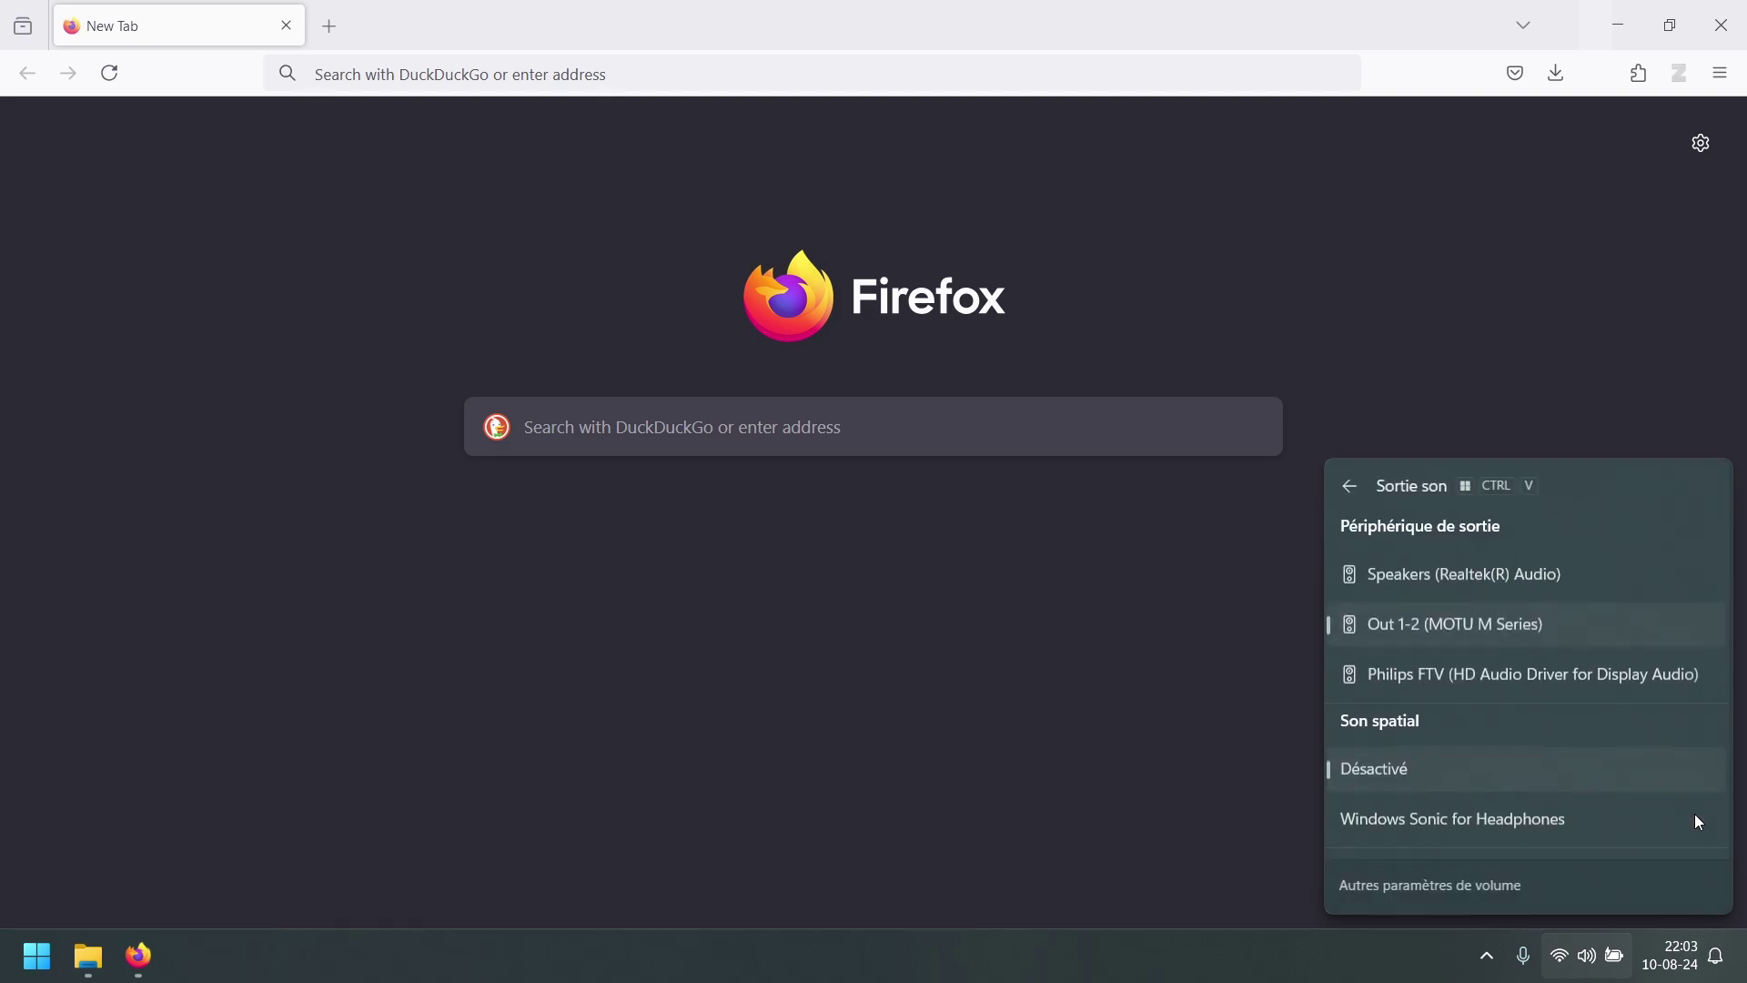
click(1466, 886)
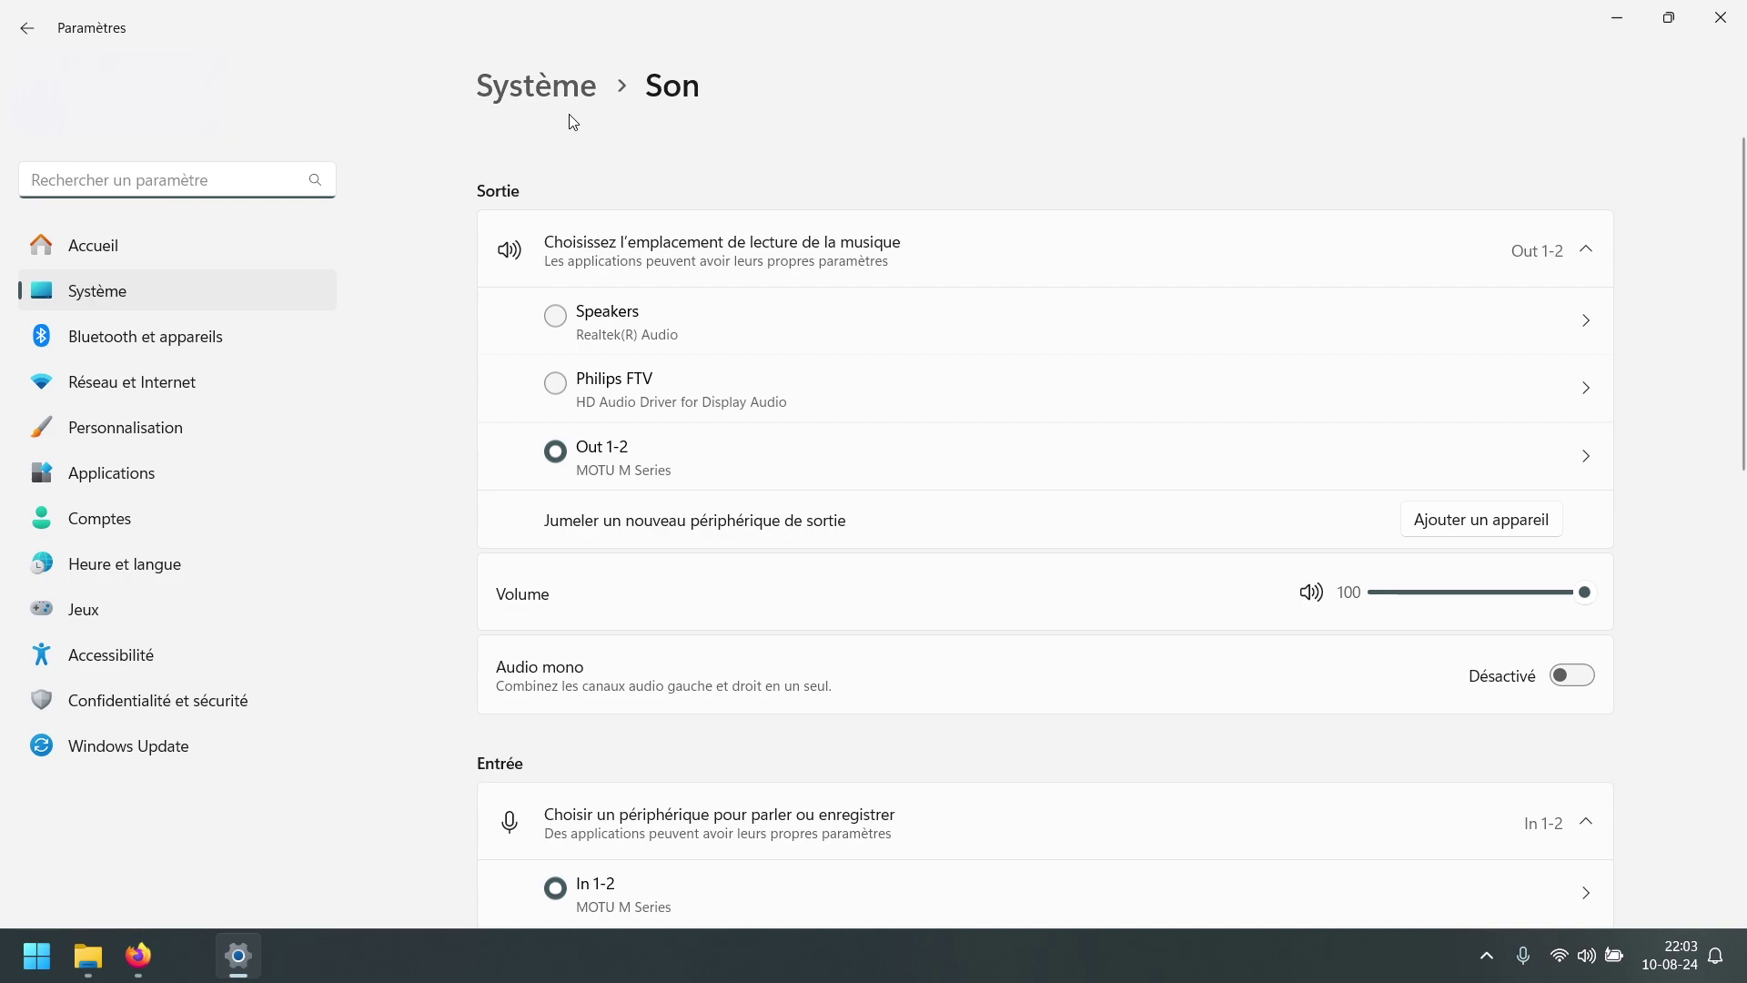
click(1720, 17)
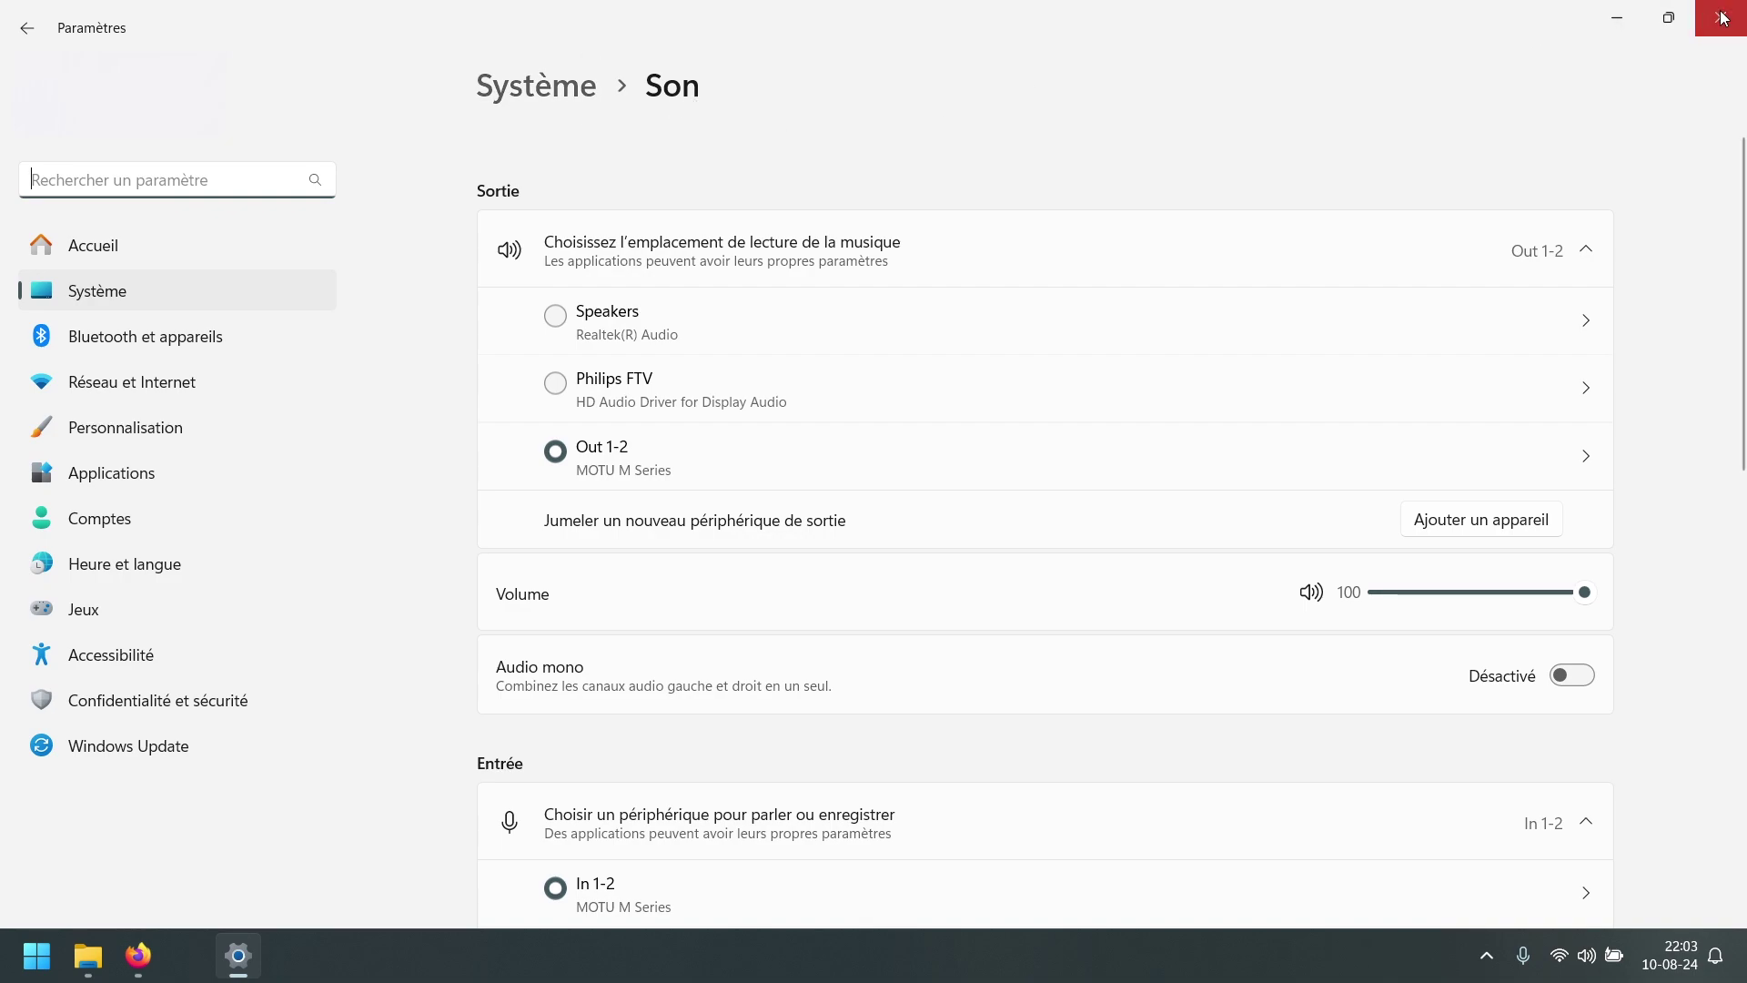
View the Son page under Système by way of the quick settings' link to Paramètres, and close the window.
click(1599, 957)
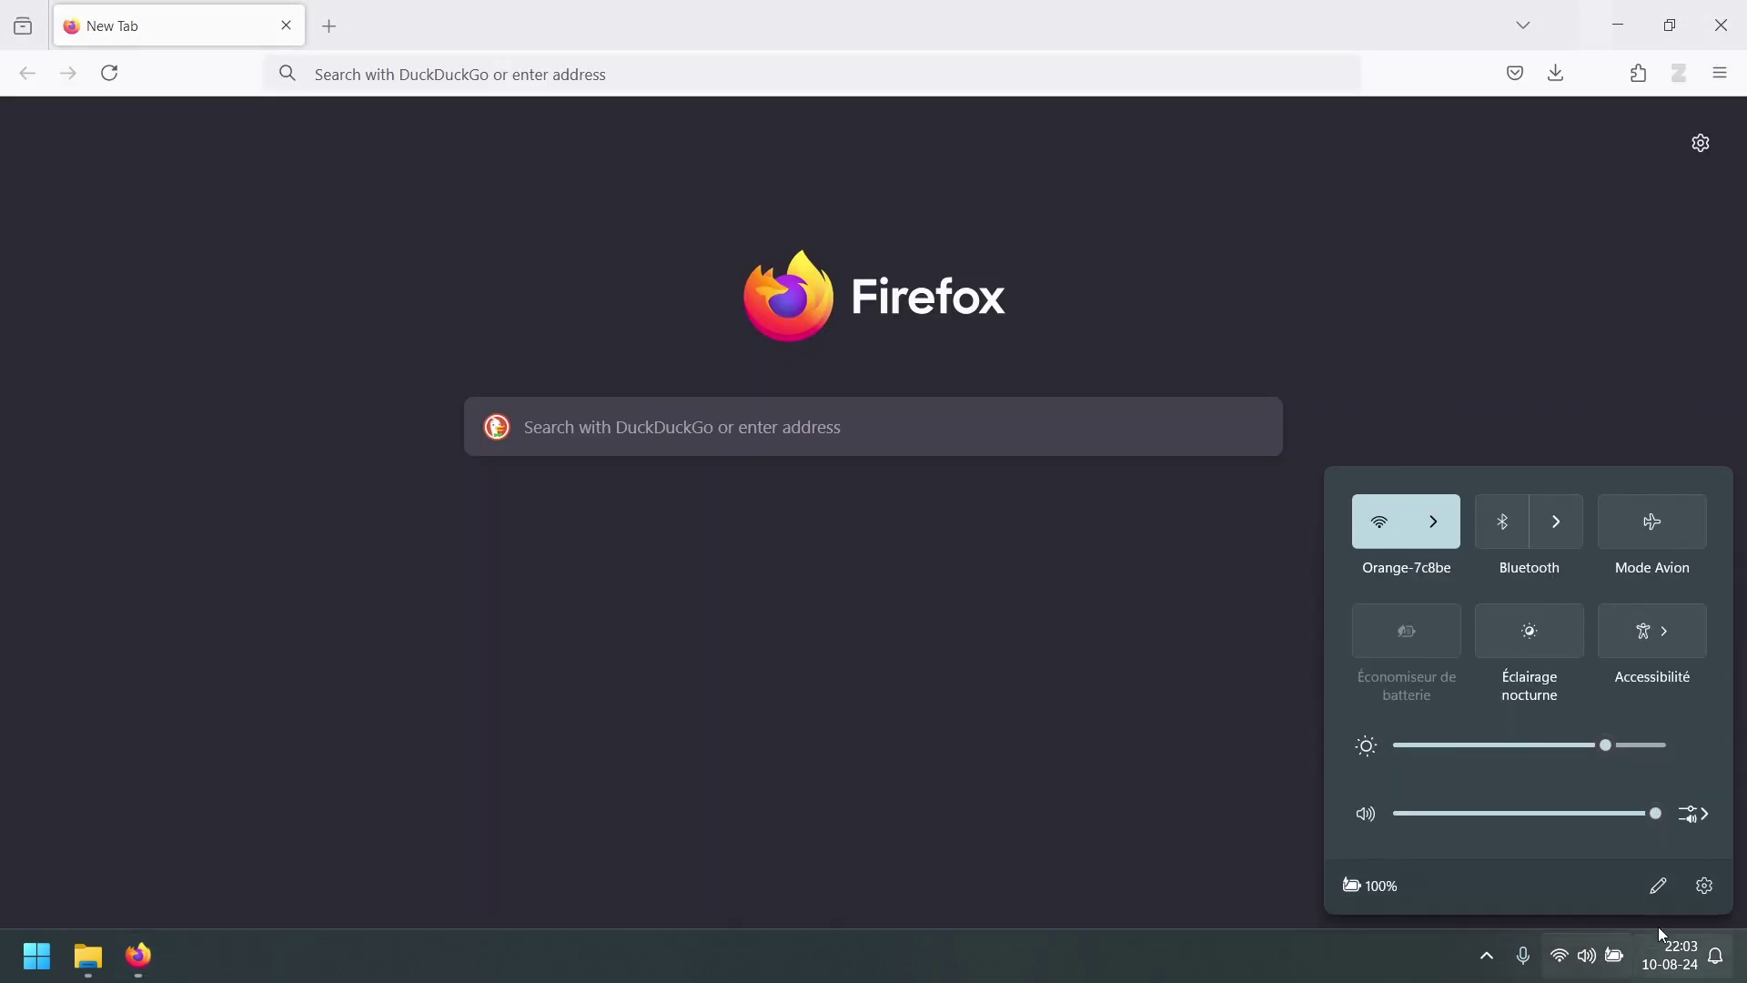
click(1705, 888)
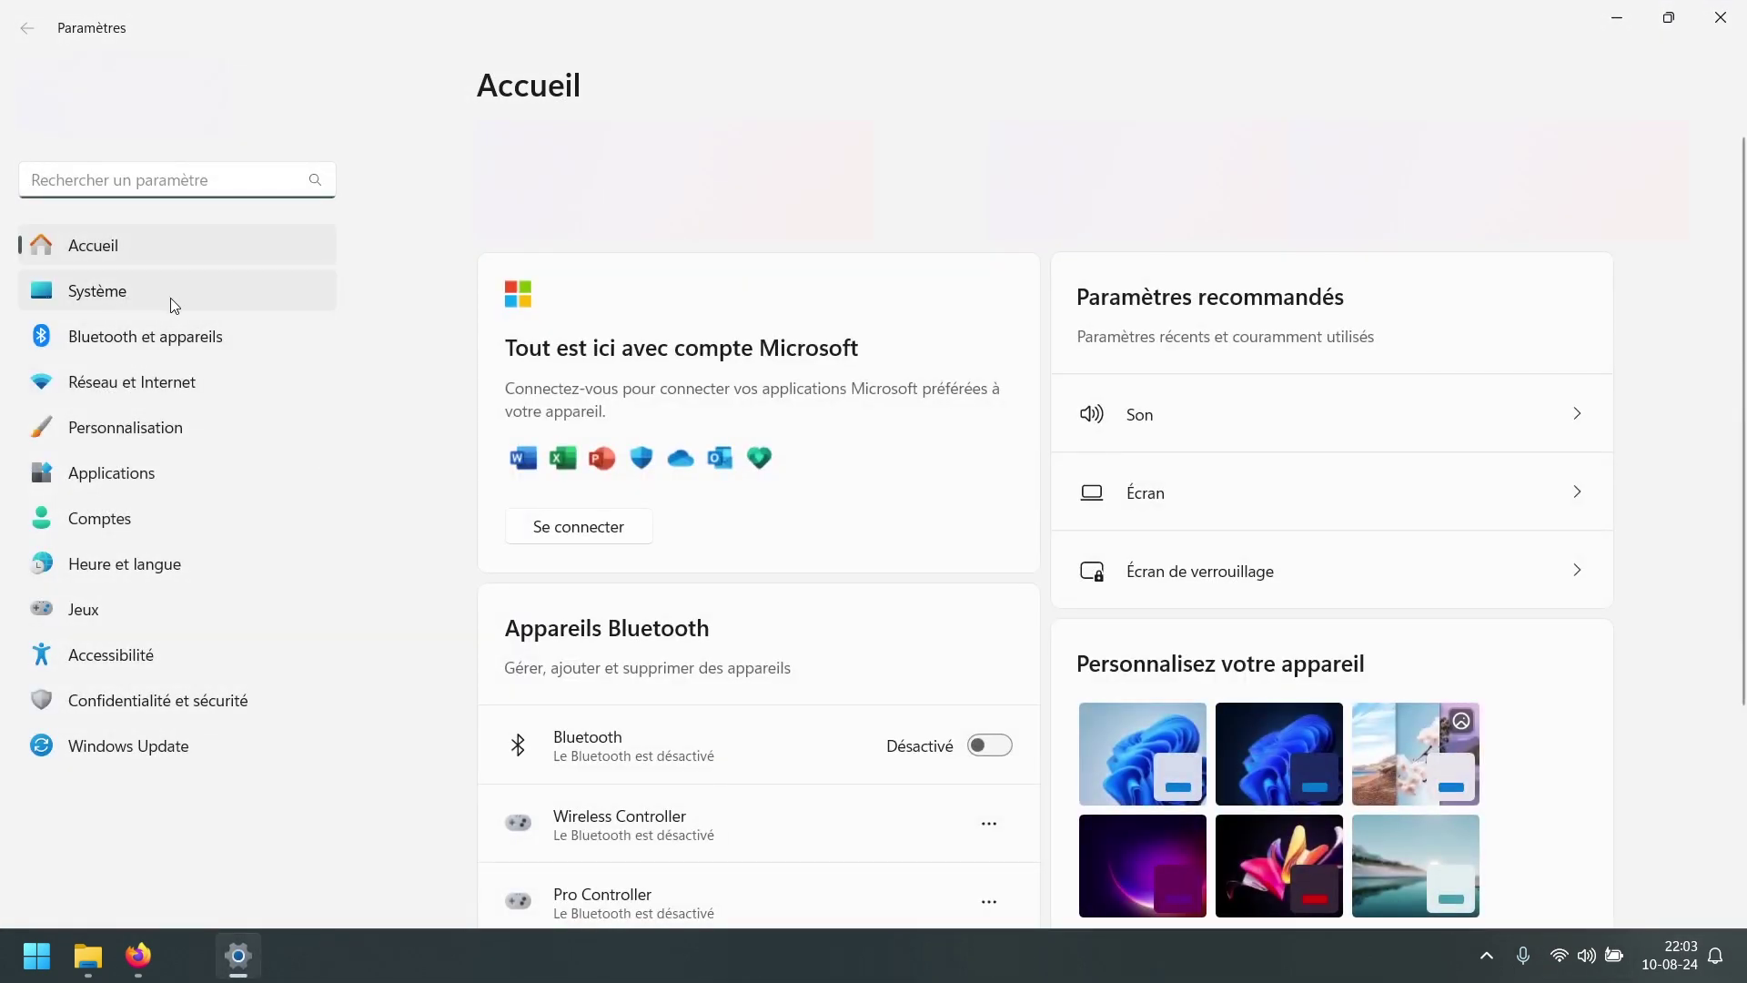
click(171, 298)
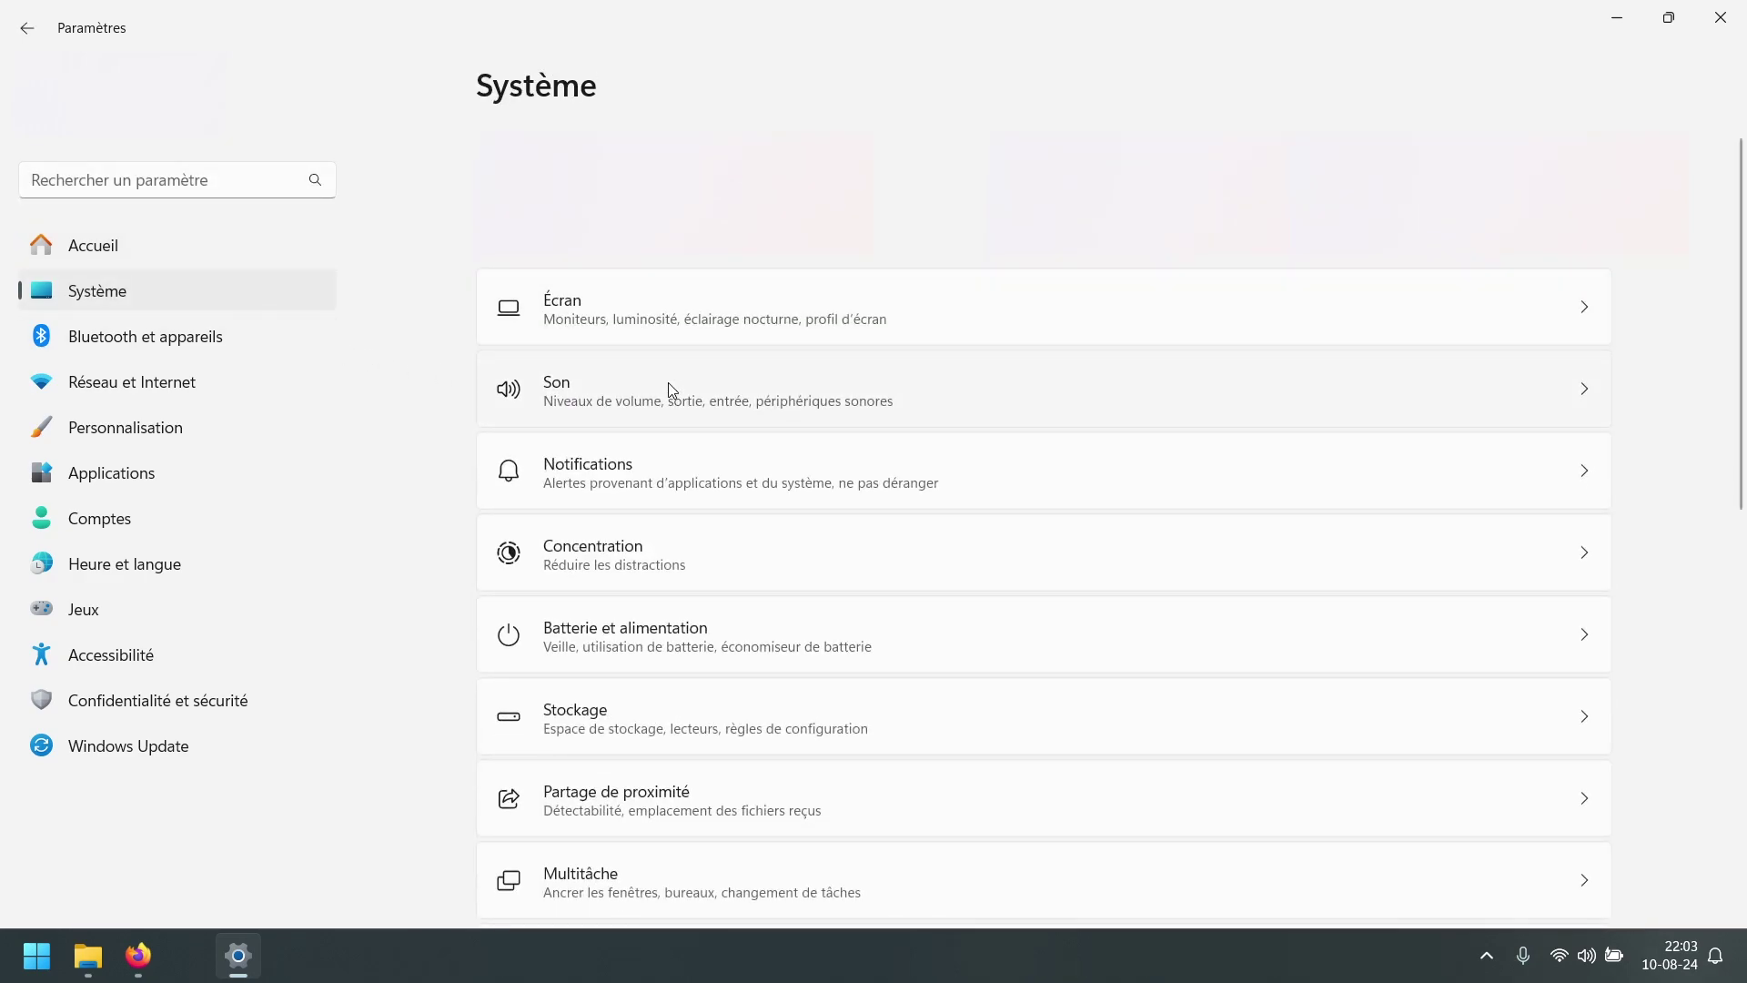
click(669, 386)
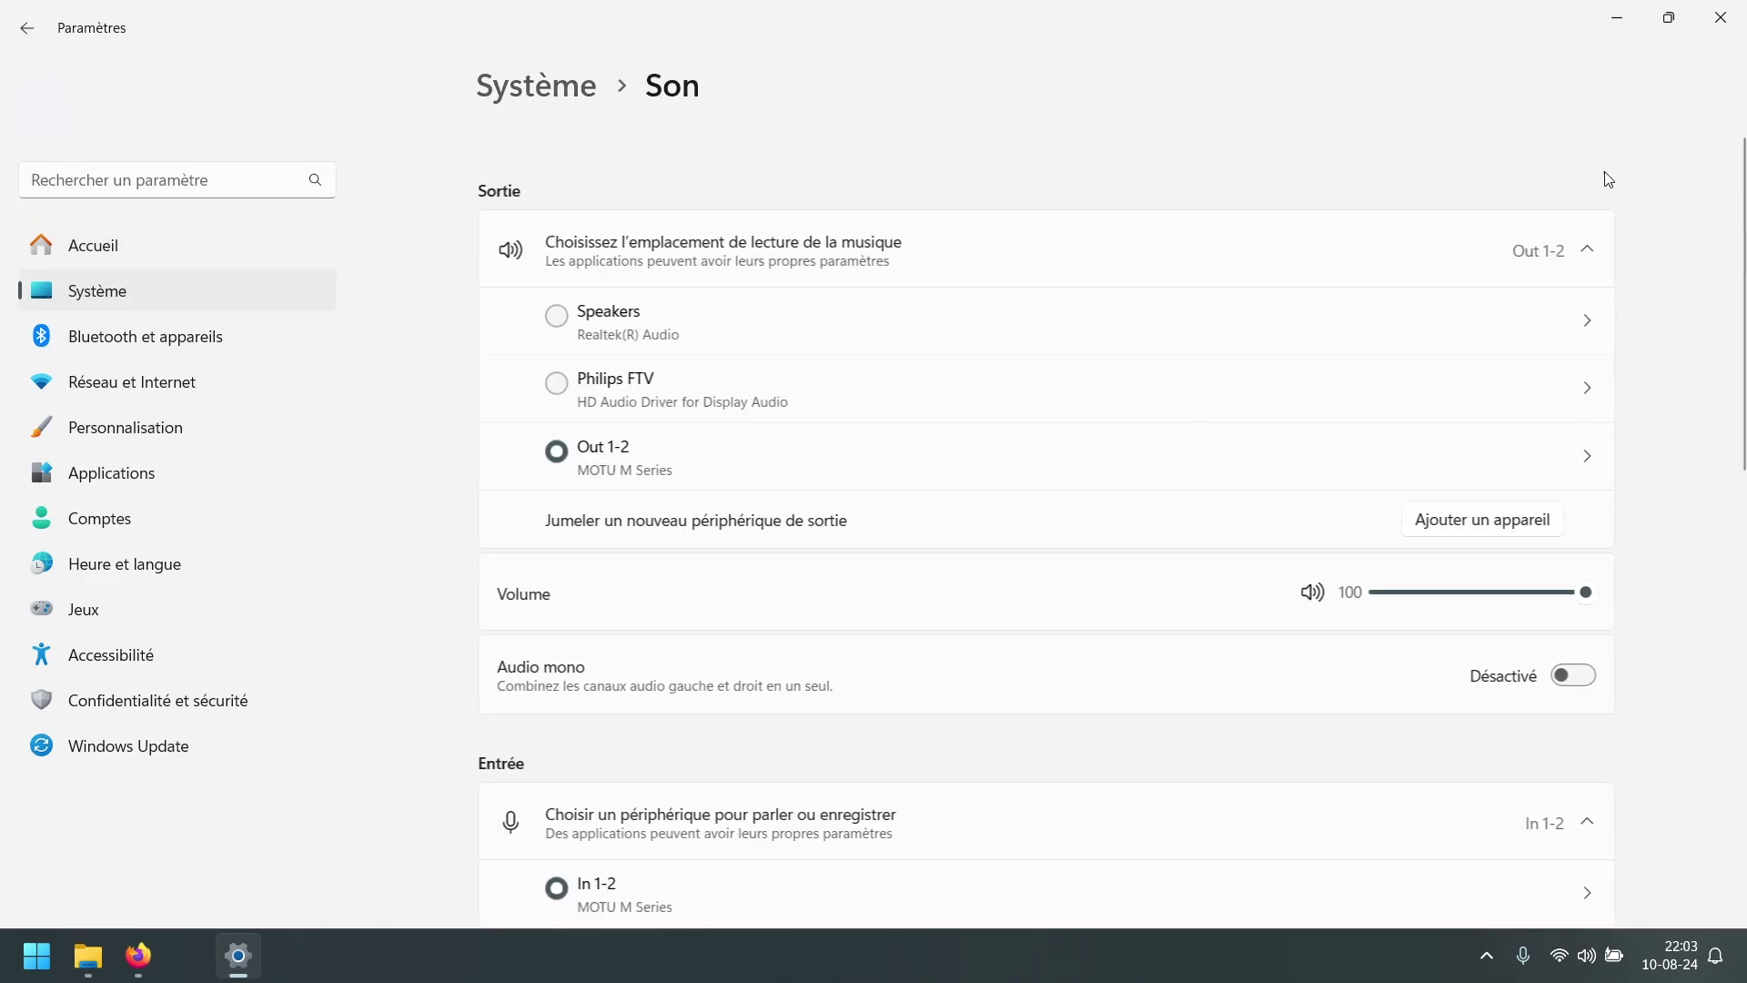
click(1731, 22)
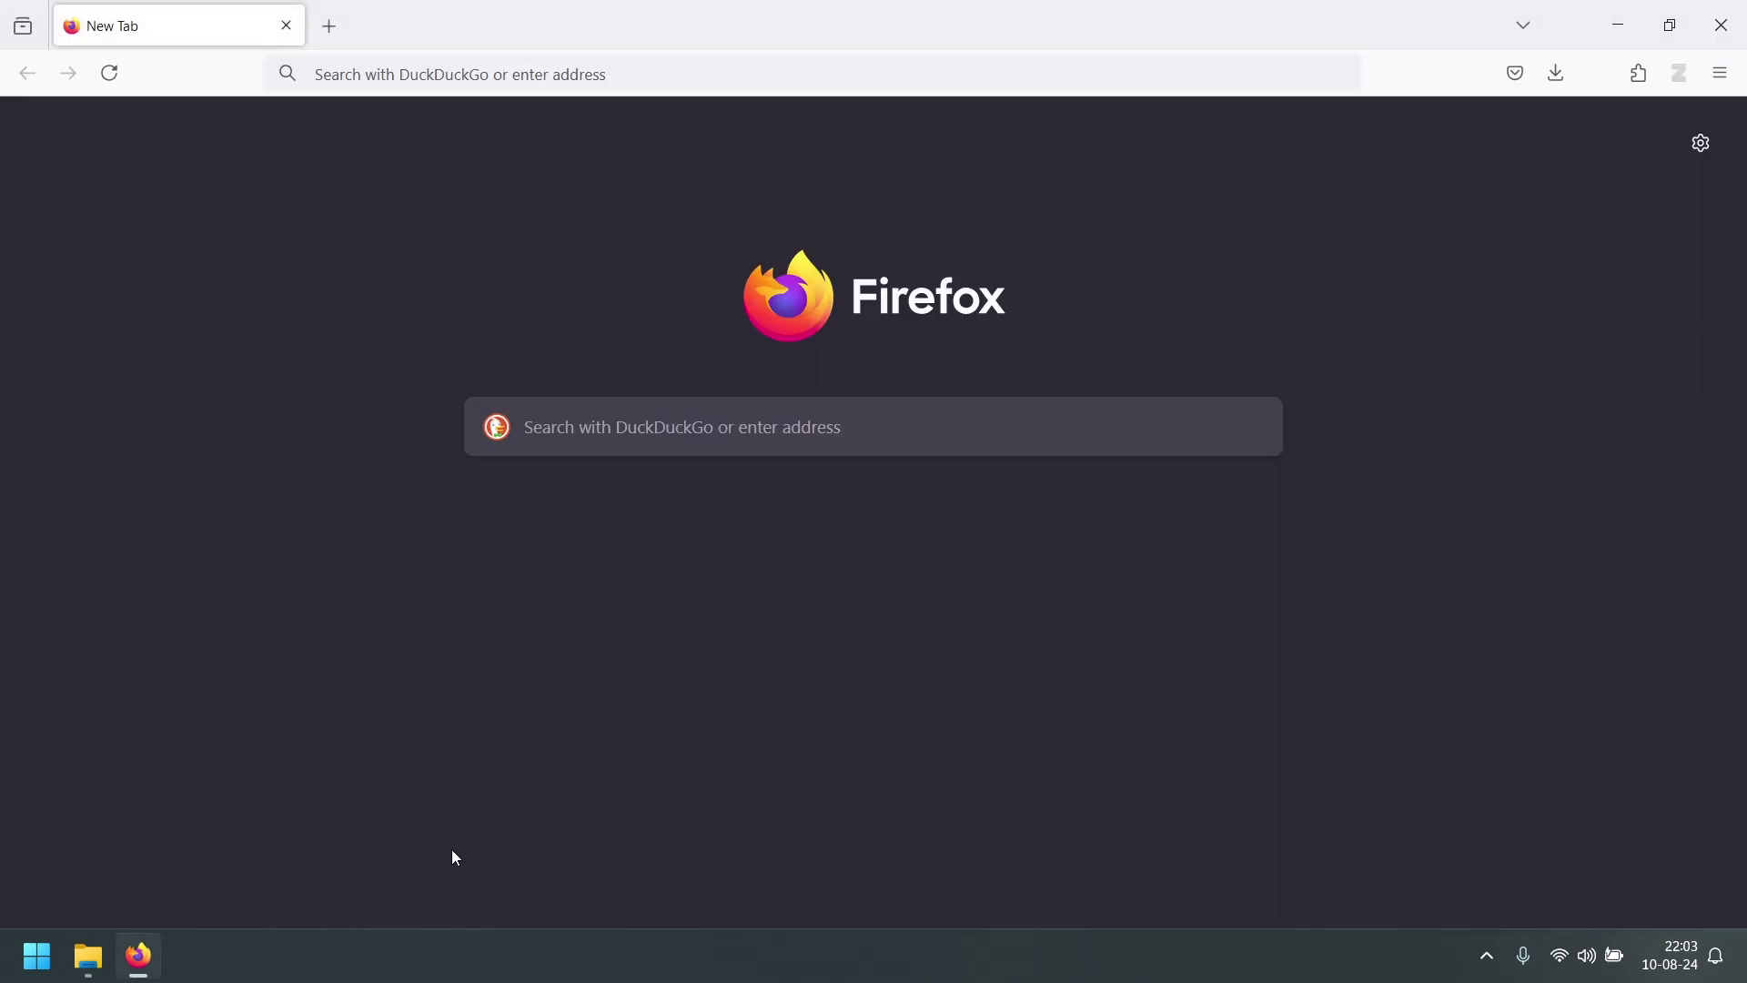
Open Paramètres from Start, examine the output and input devices on the Son page under Système, and close the window.
click(37, 956)
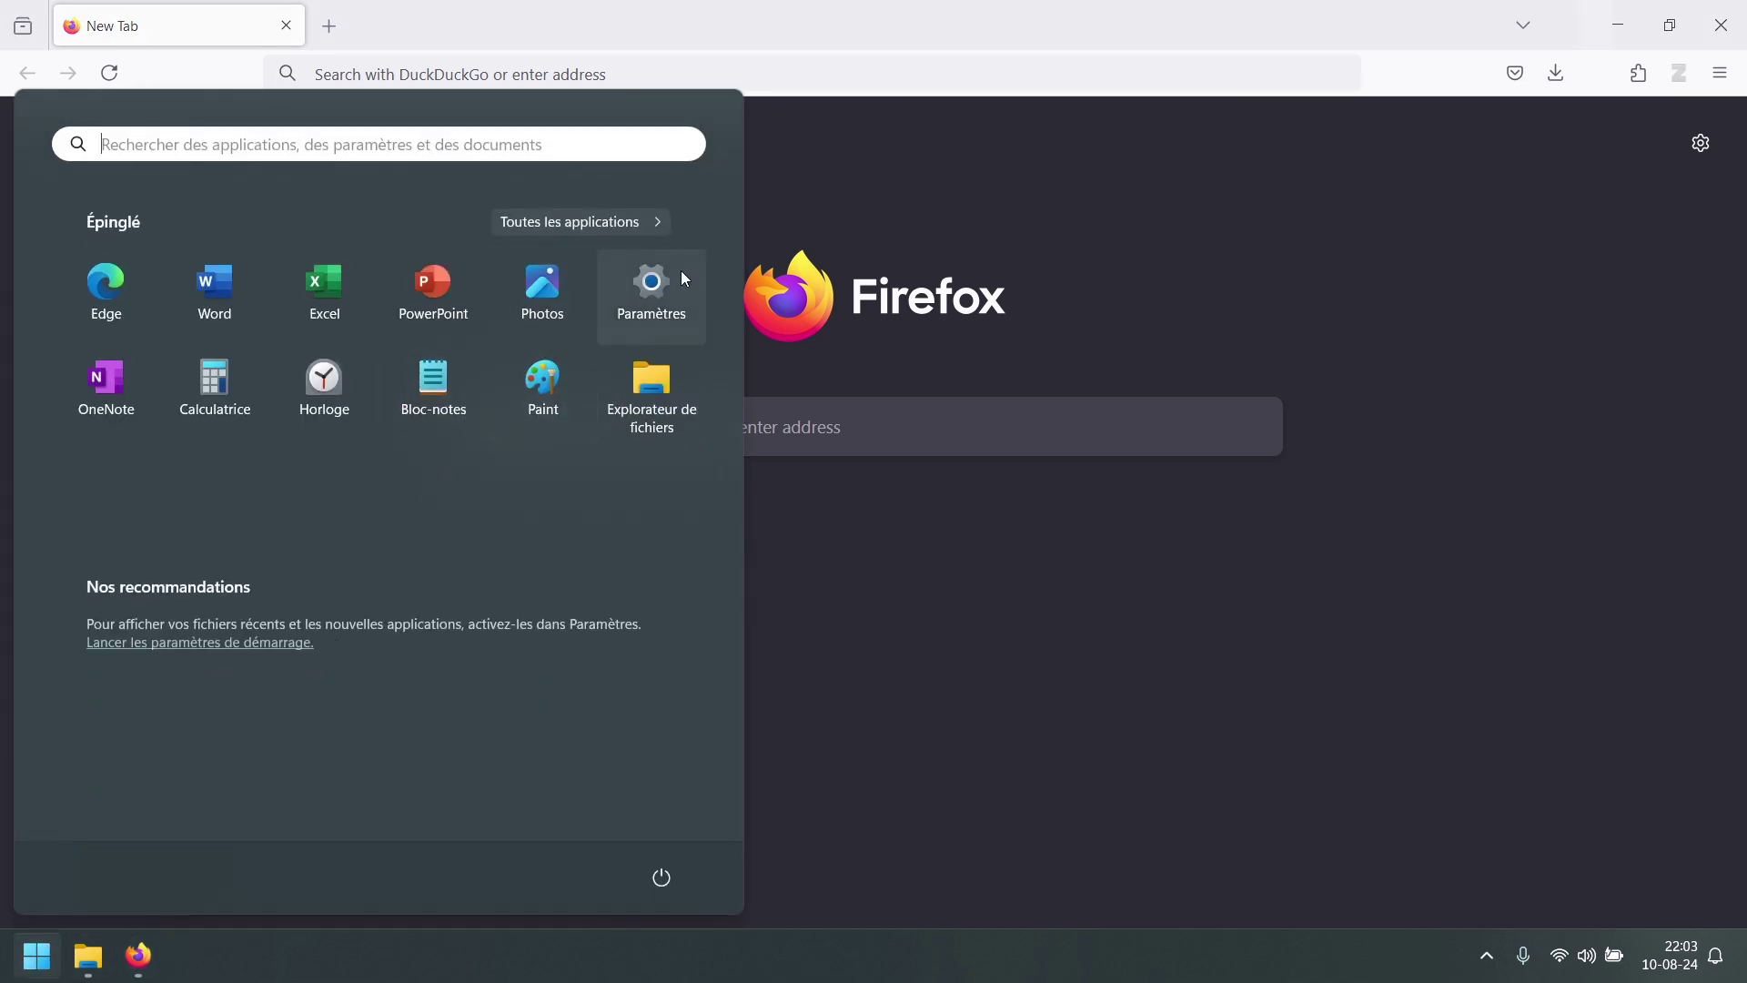
click(661, 318)
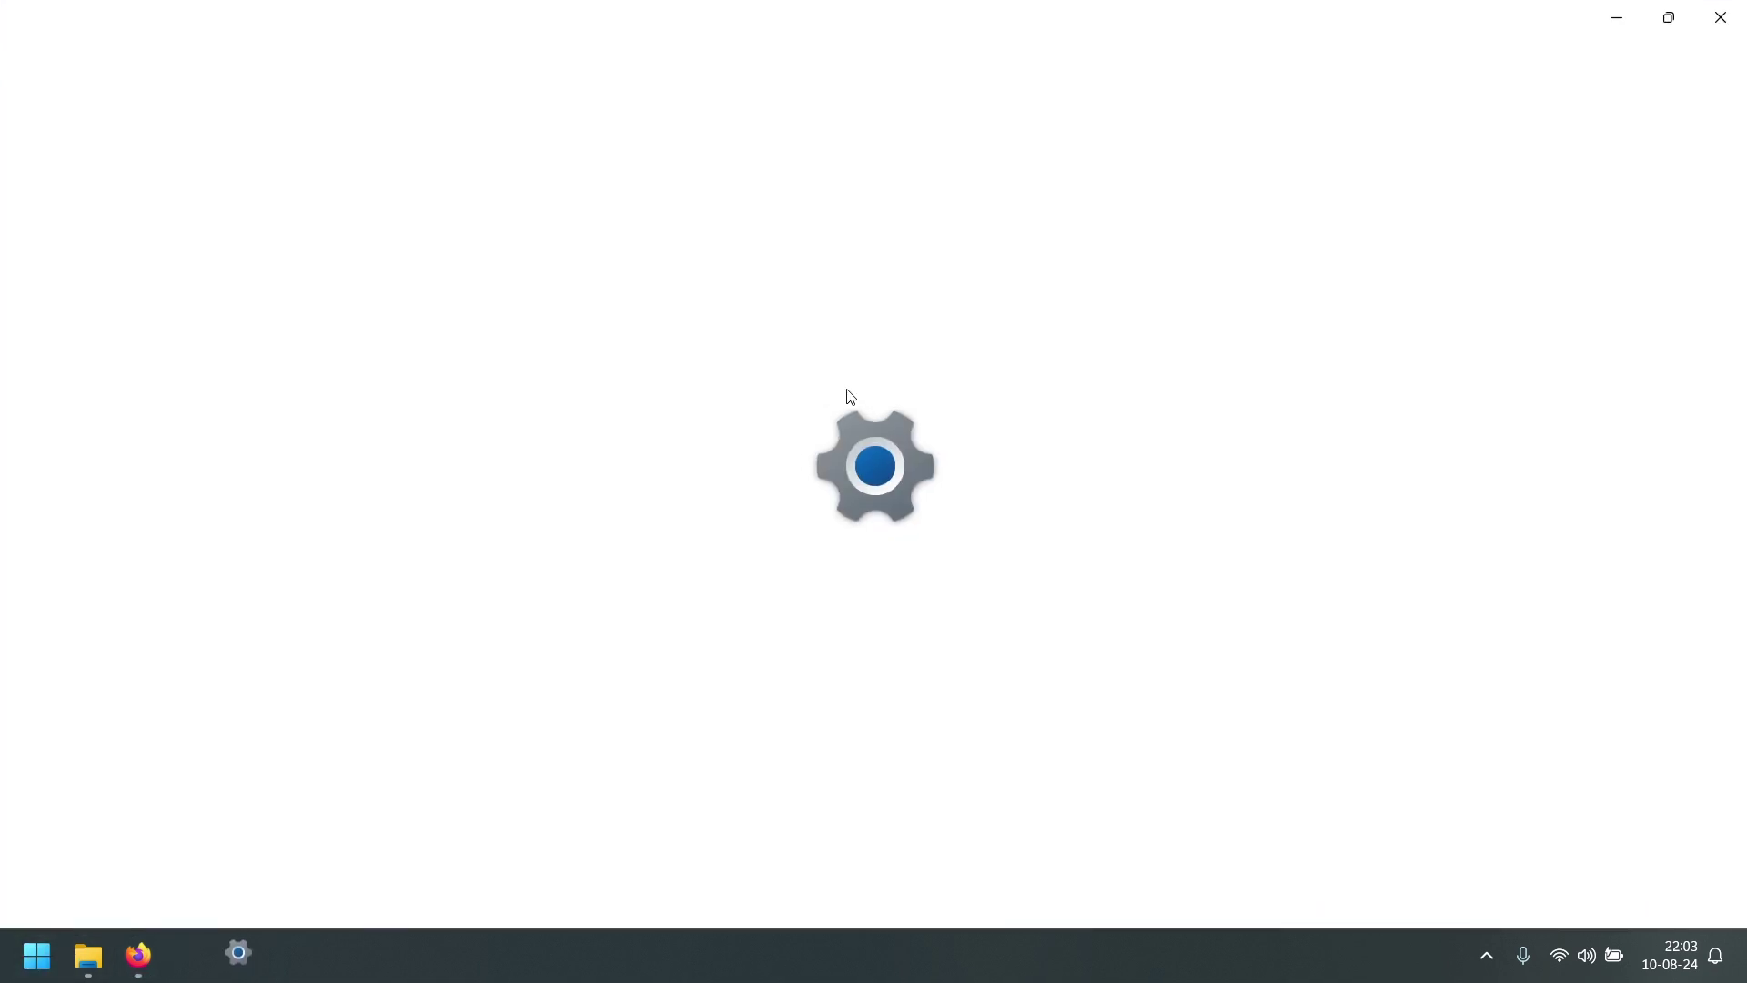
click(190, 298)
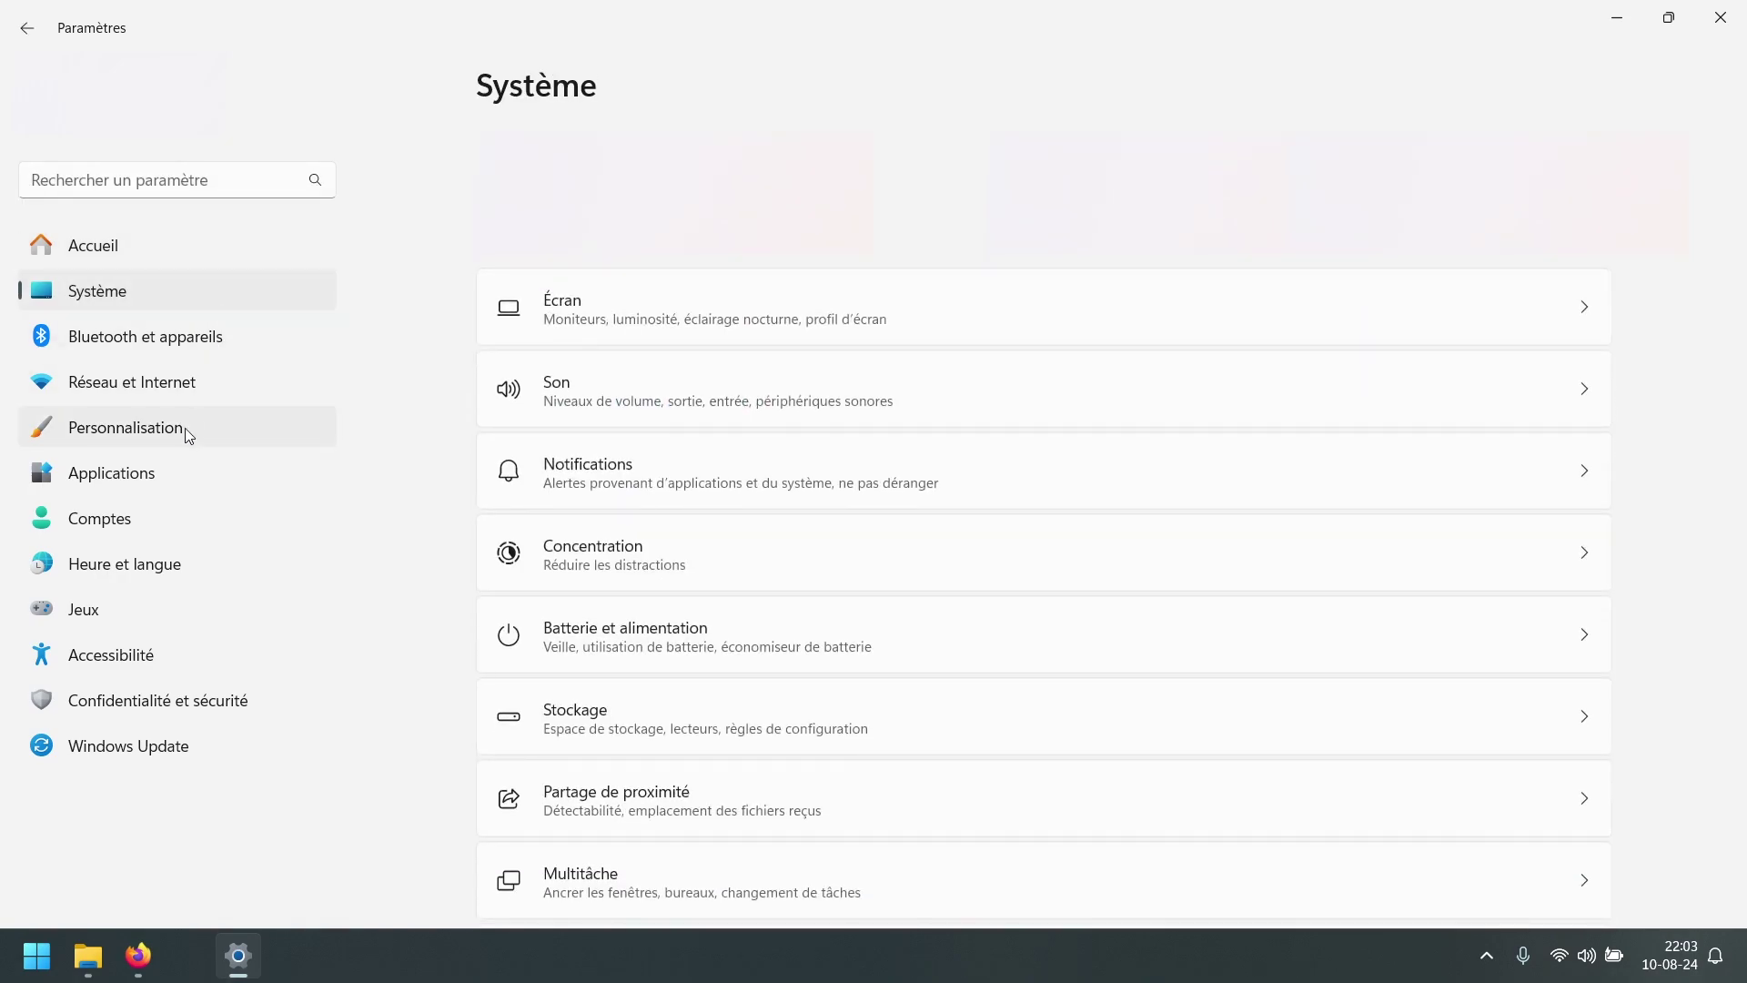
click(673, 382)
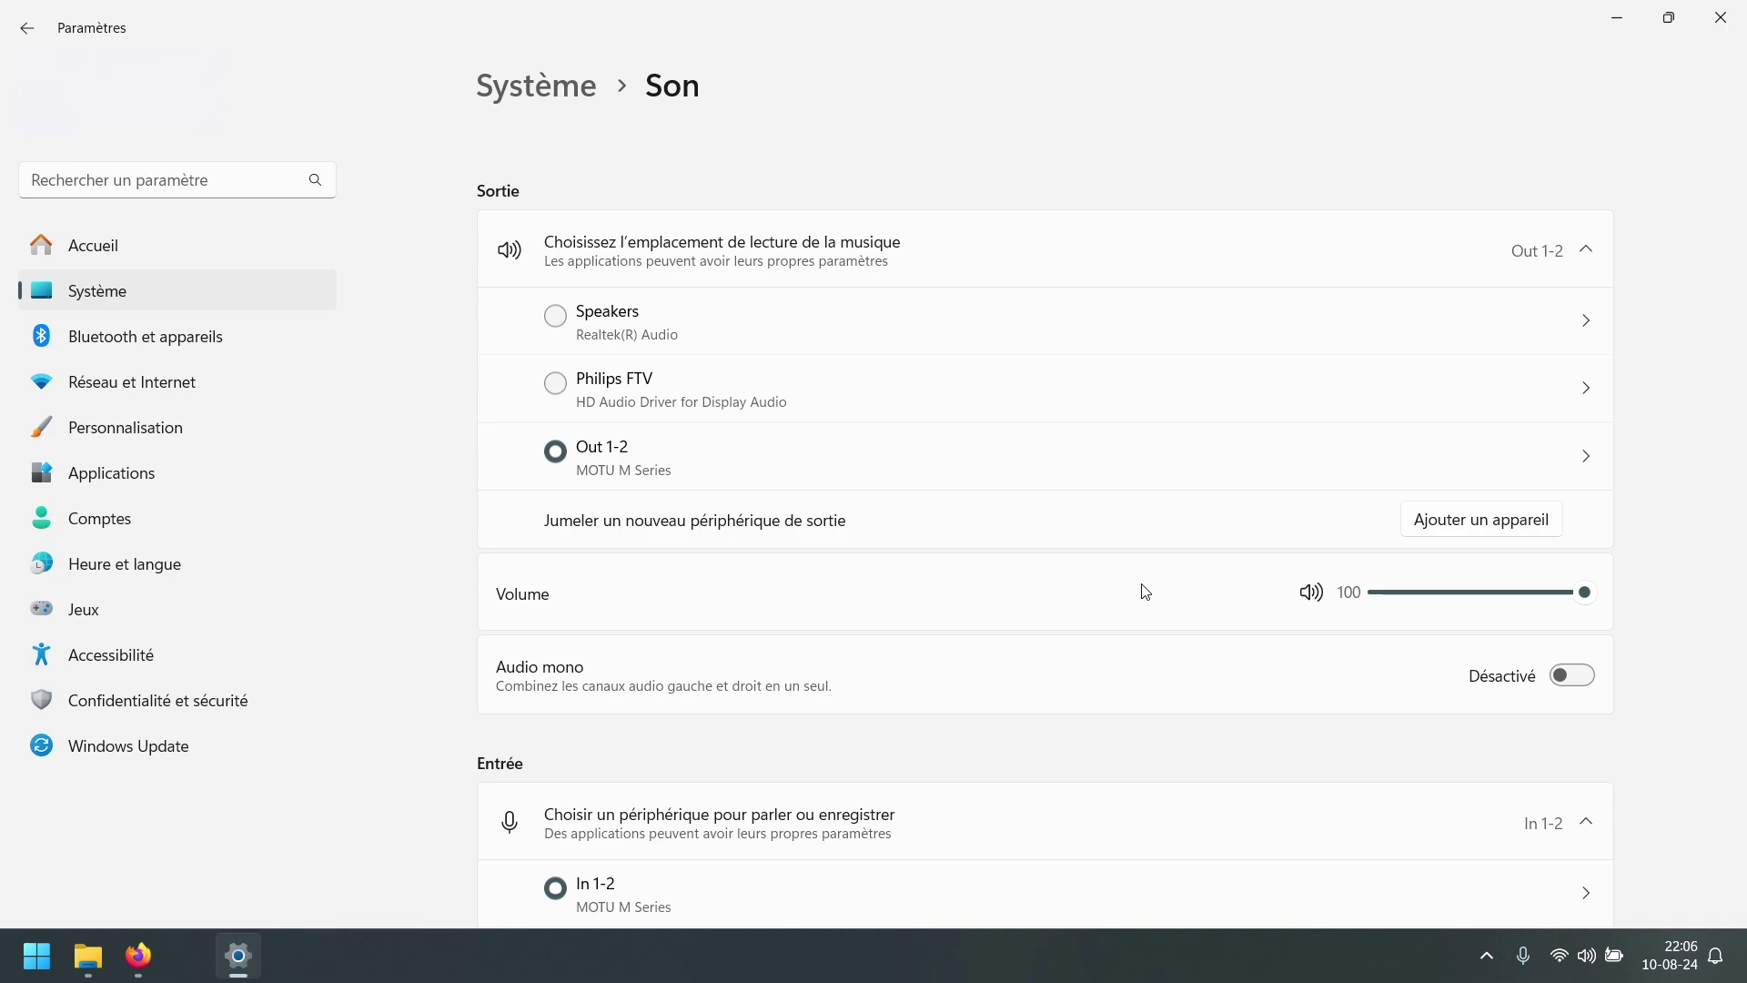
scroll(1145, 592, down, 5)
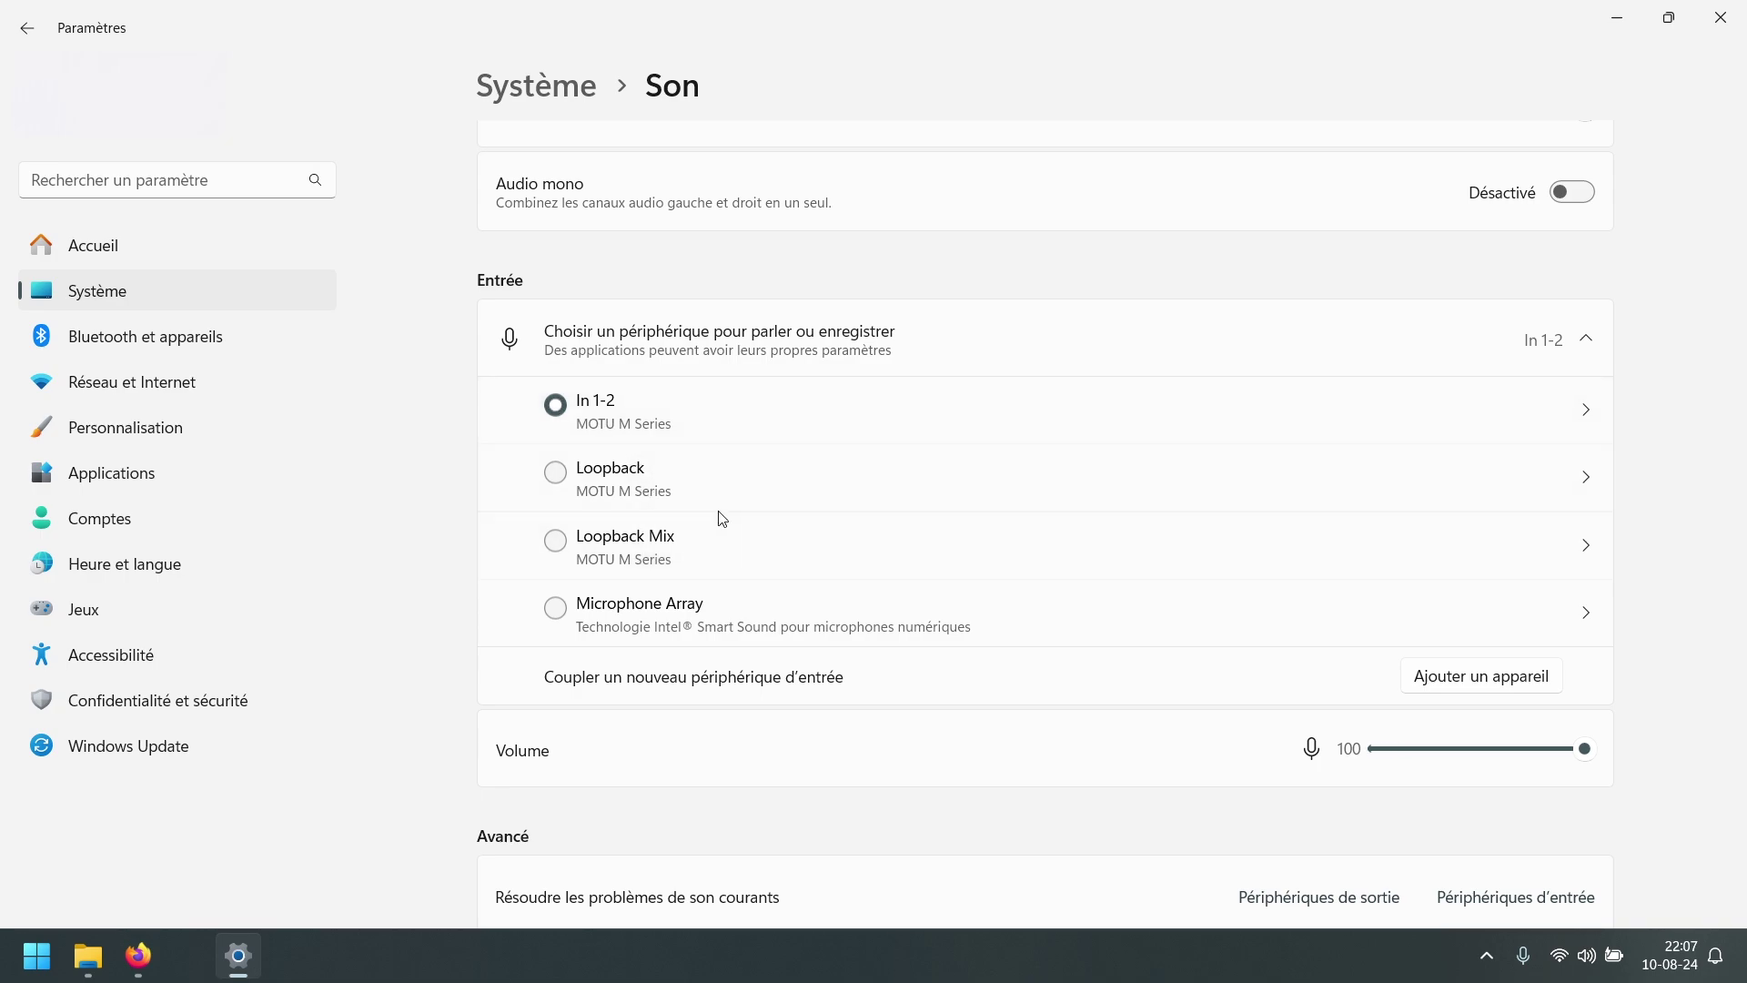
scroll(722, 519, up, 5)
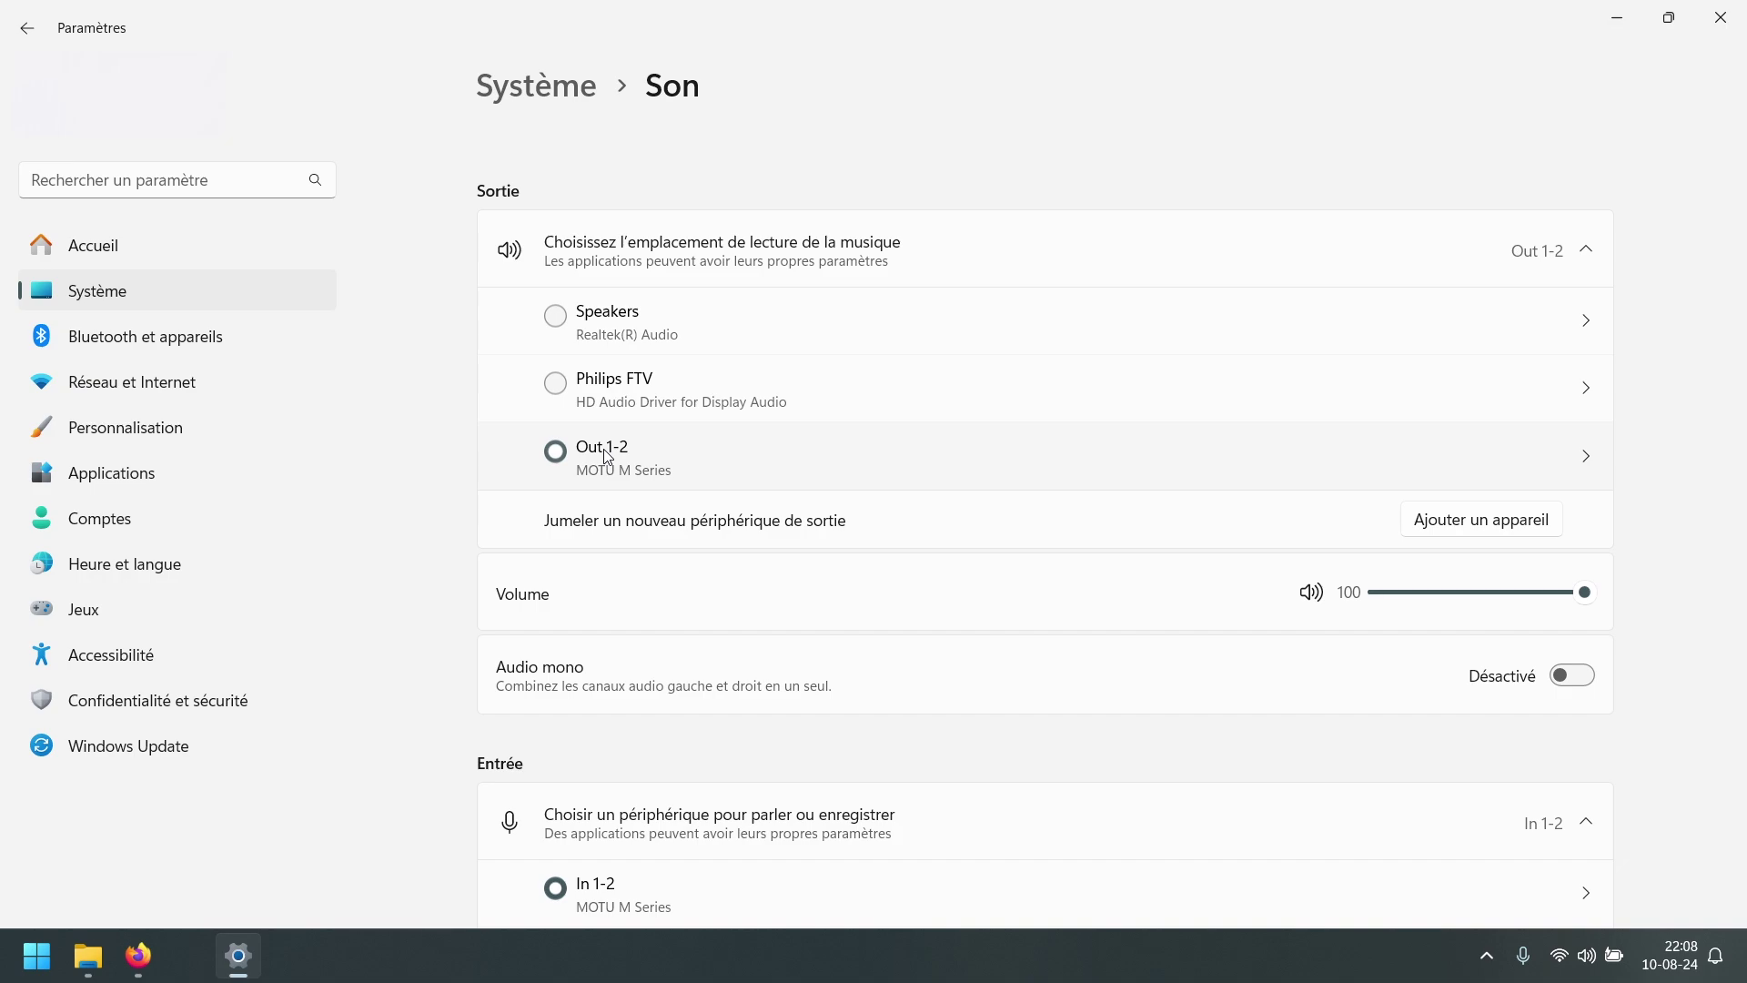
scroll(608, 455, down, 4)
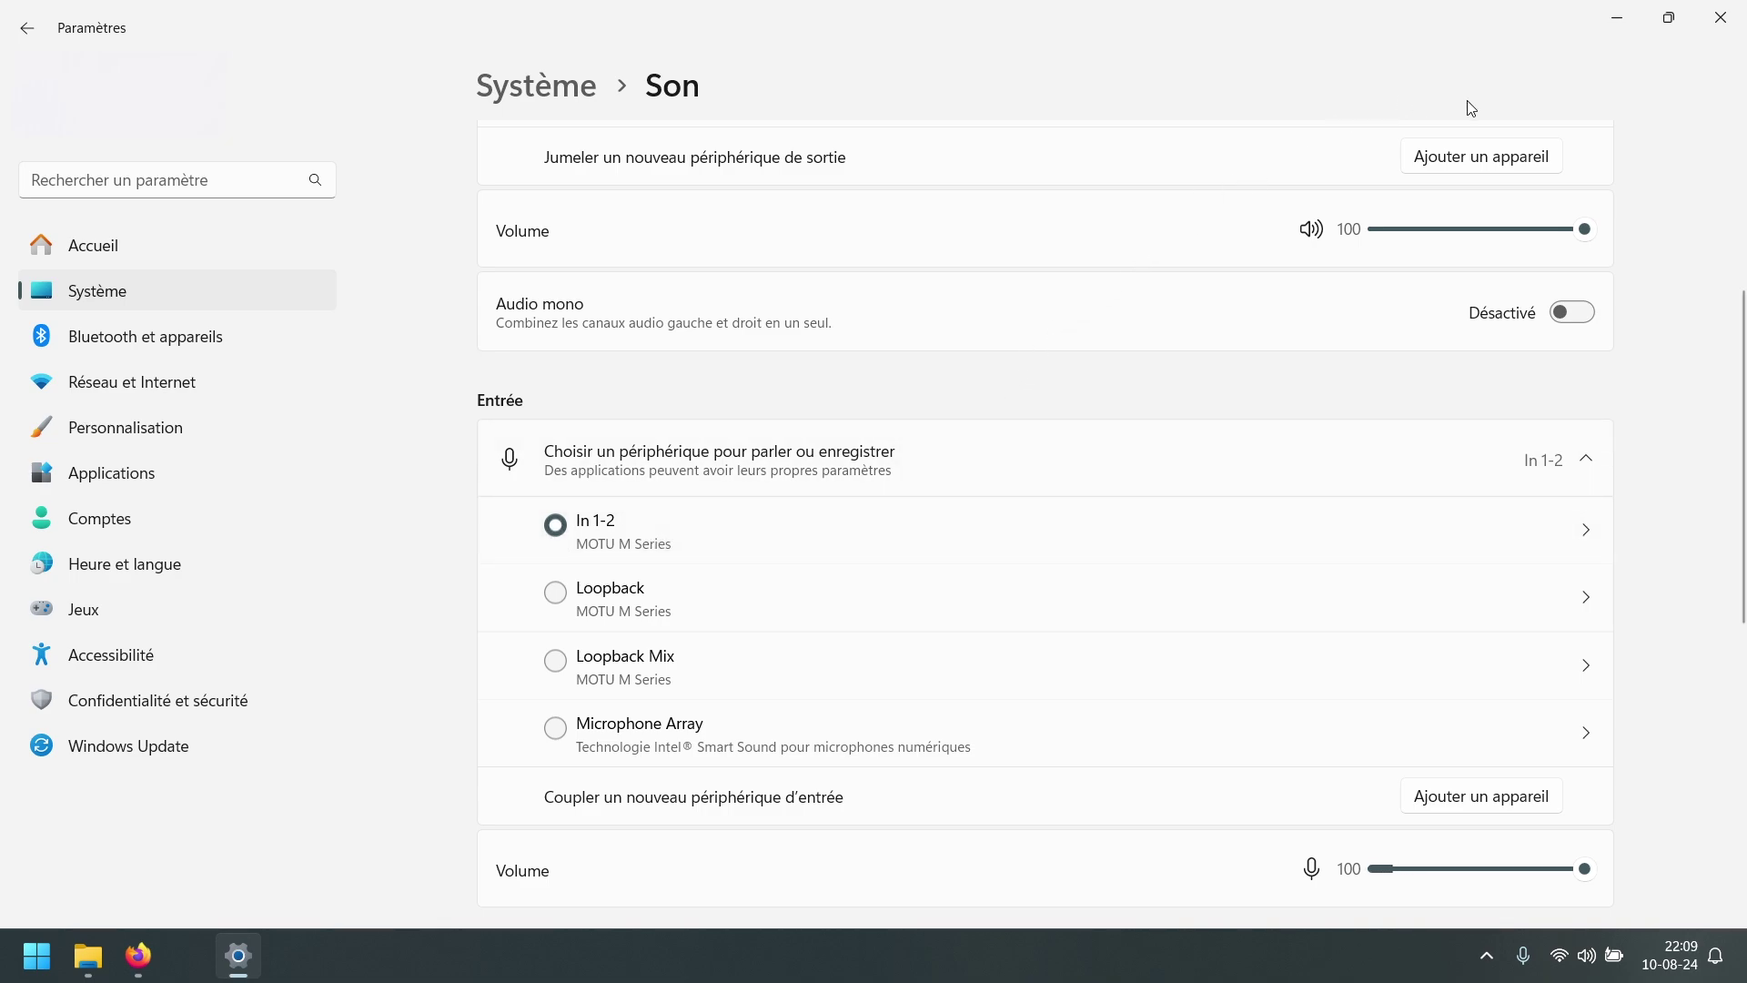
click(1717, 20)
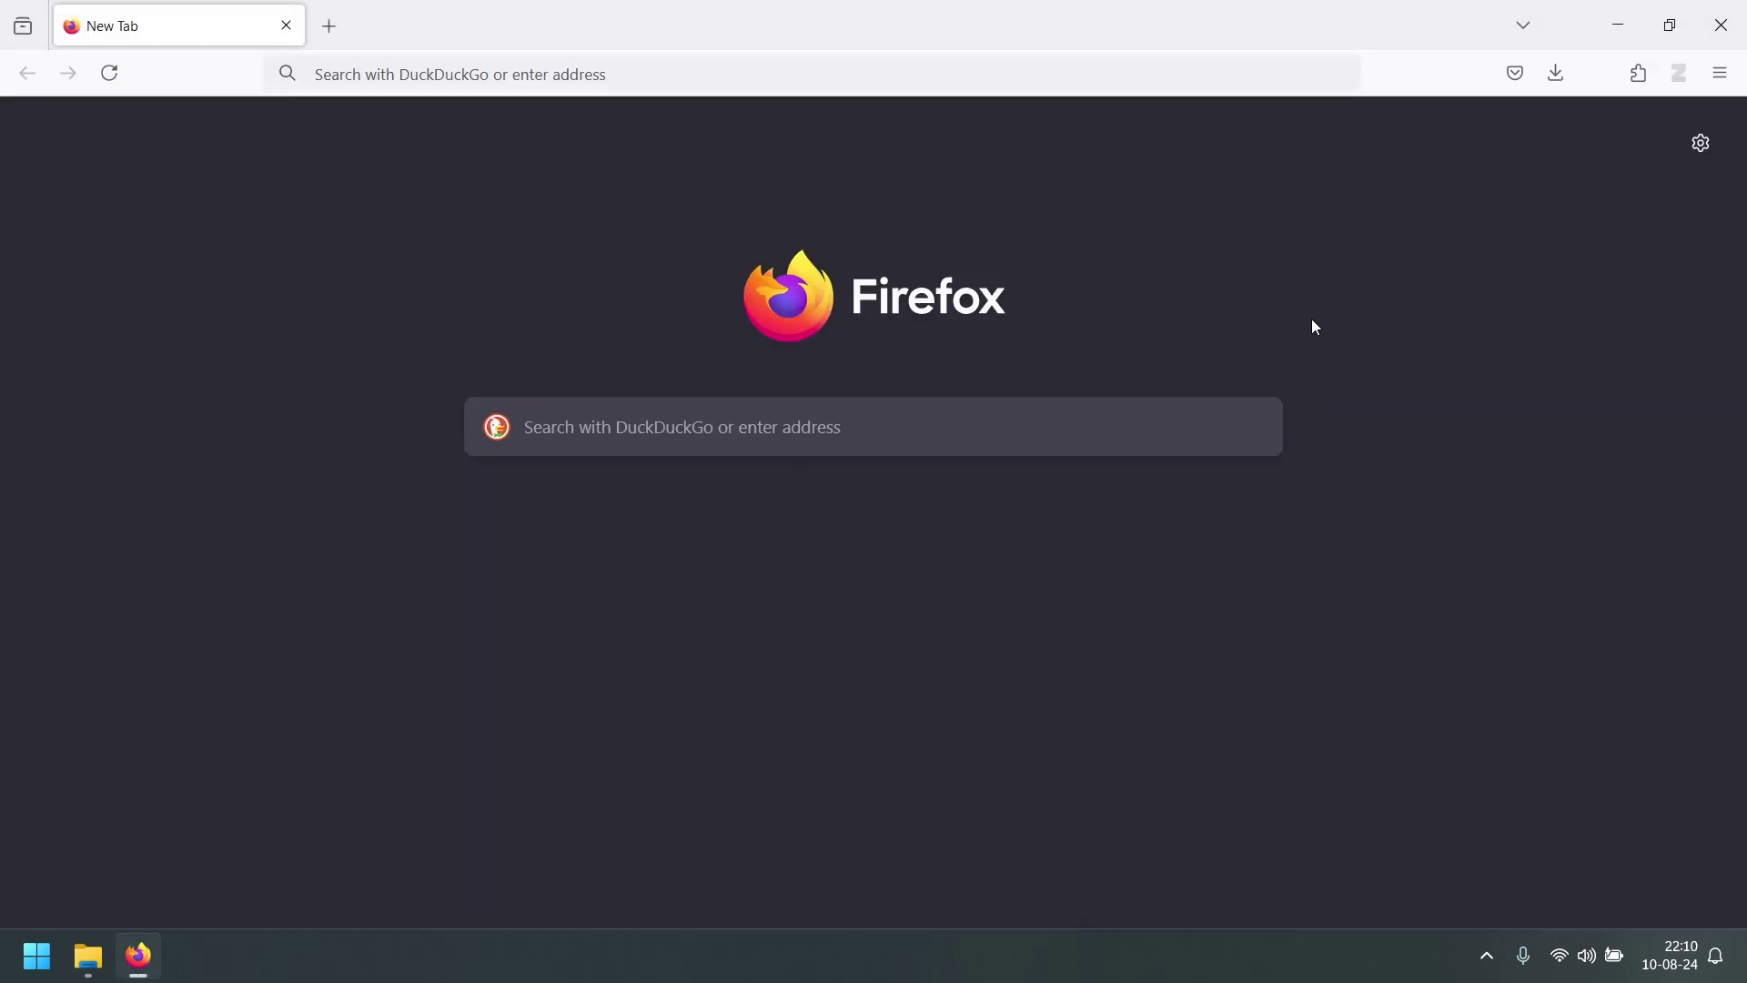
Launch Audacity through the Windows search and dismiss its welcome dialog.
key(super)
text(audaci)
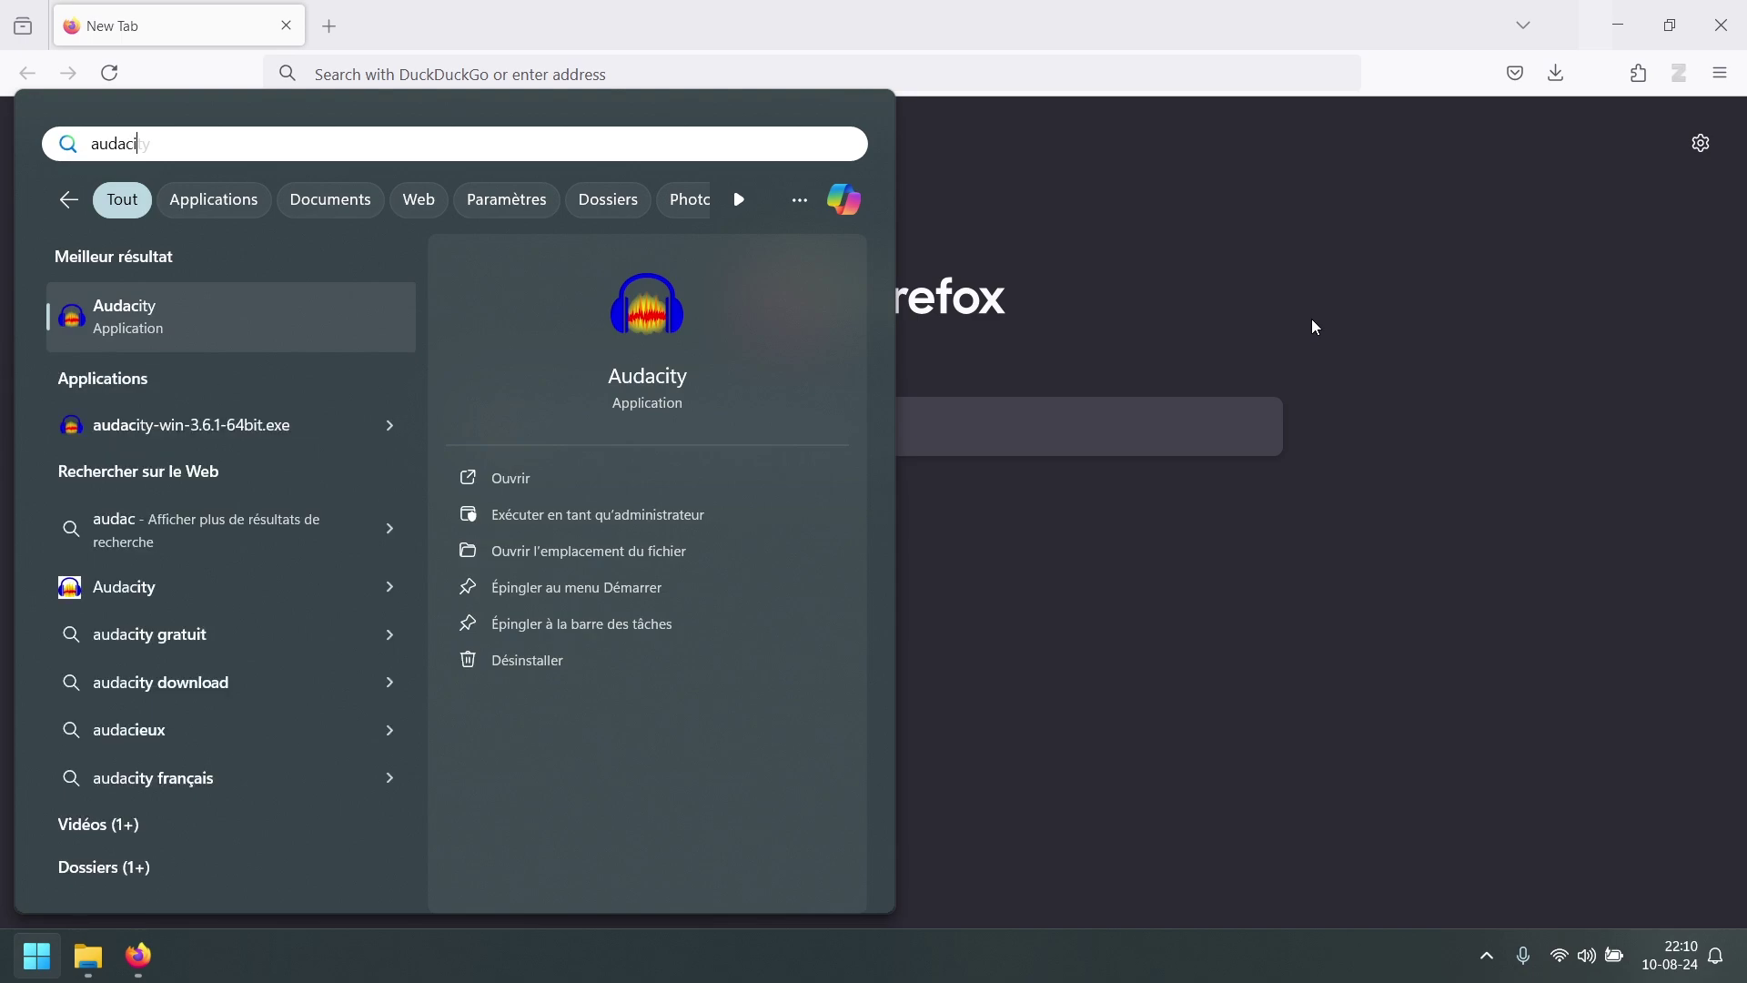
text(ty)
key(Return)
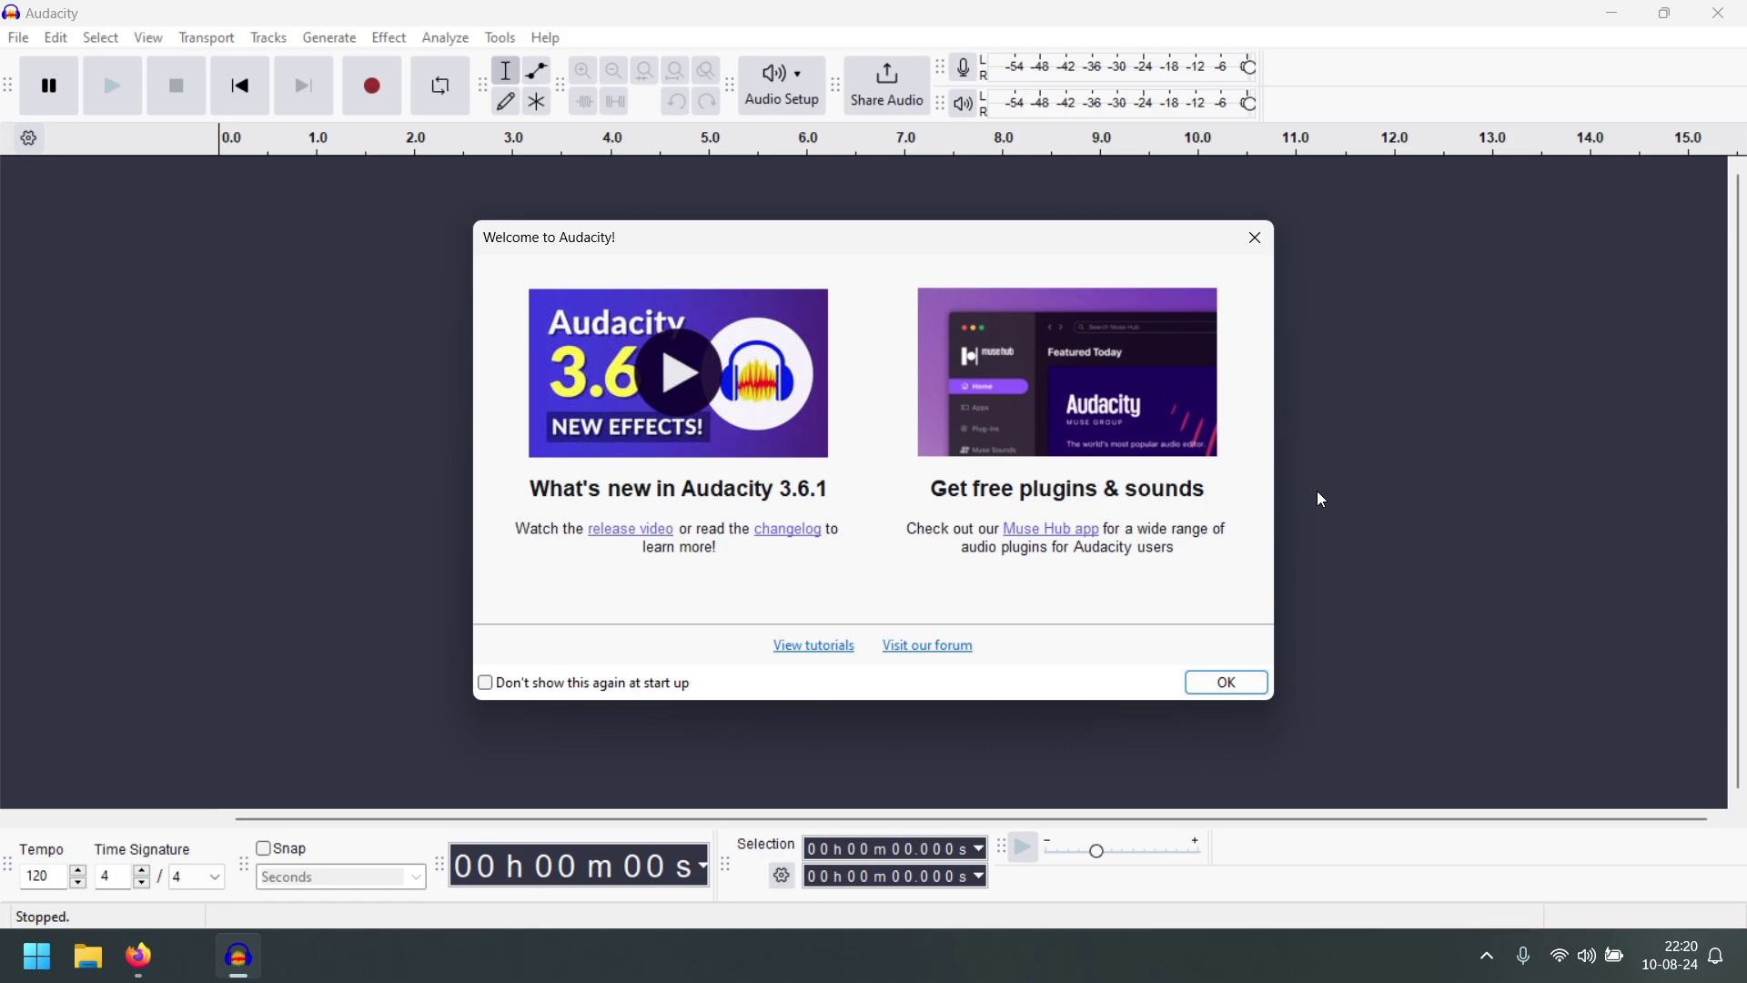
click(1265, 238)
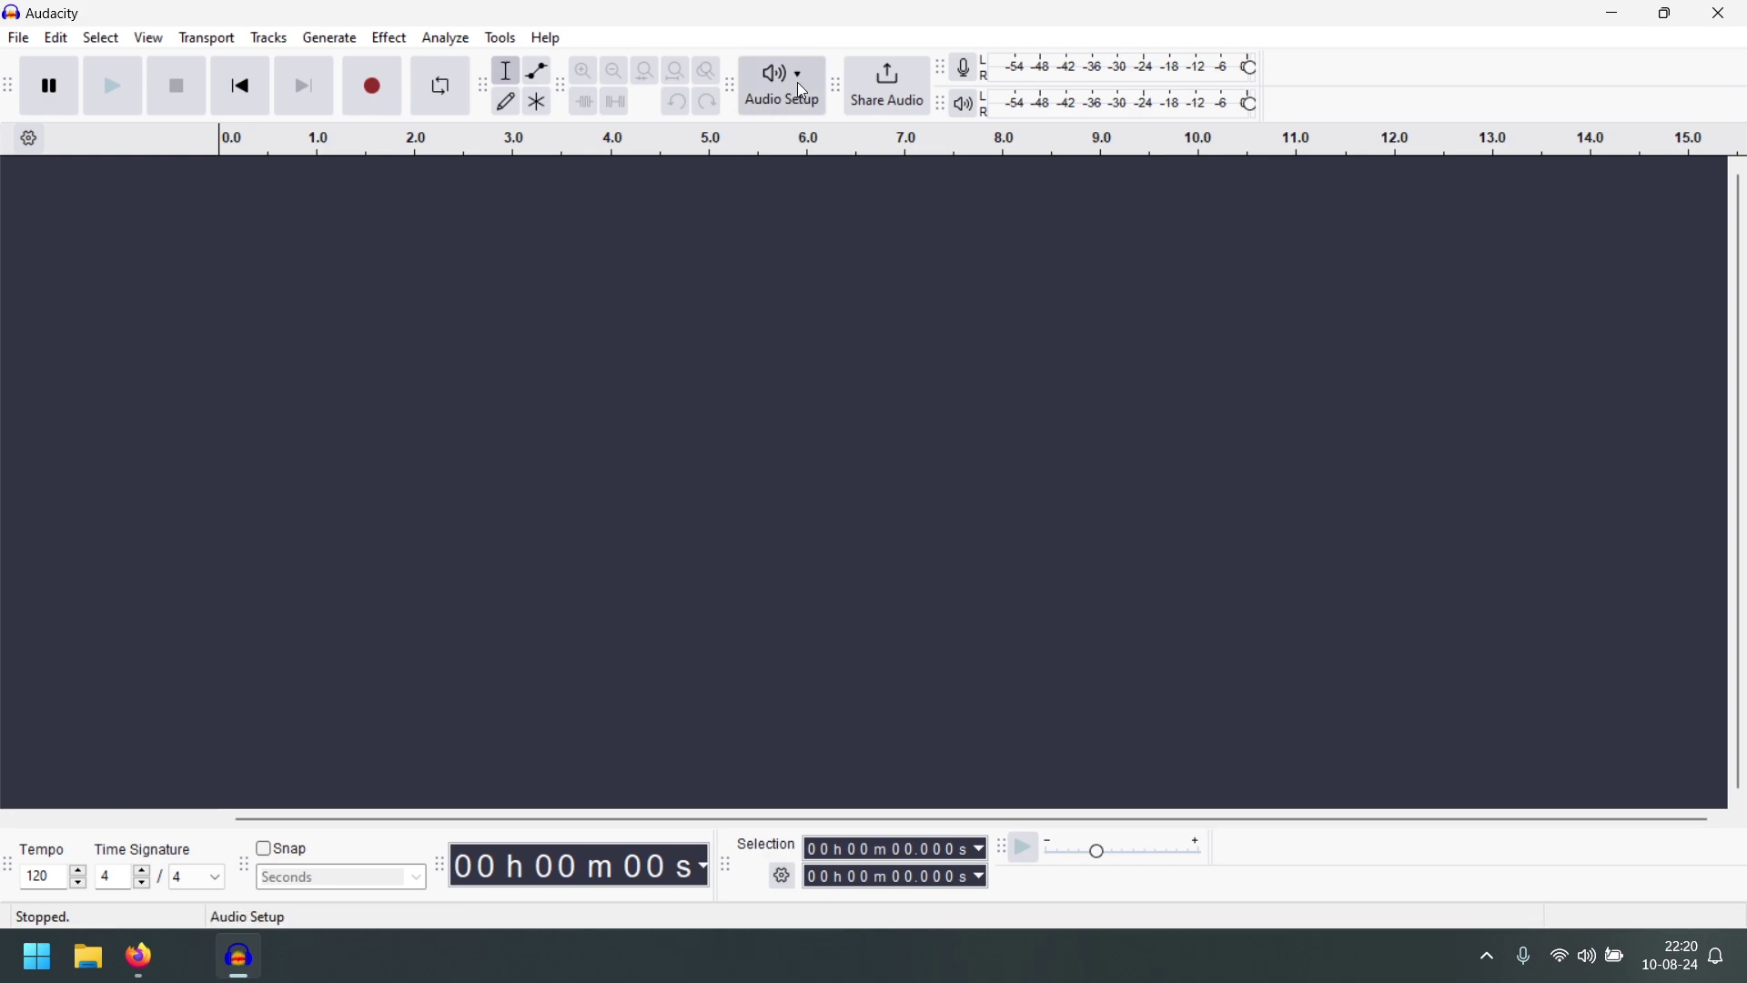
Choose Out 1-2 (MOTU M Series) as the playback device and In 1-2 (MOTU M Series) as the recording device.
click(802, 90)
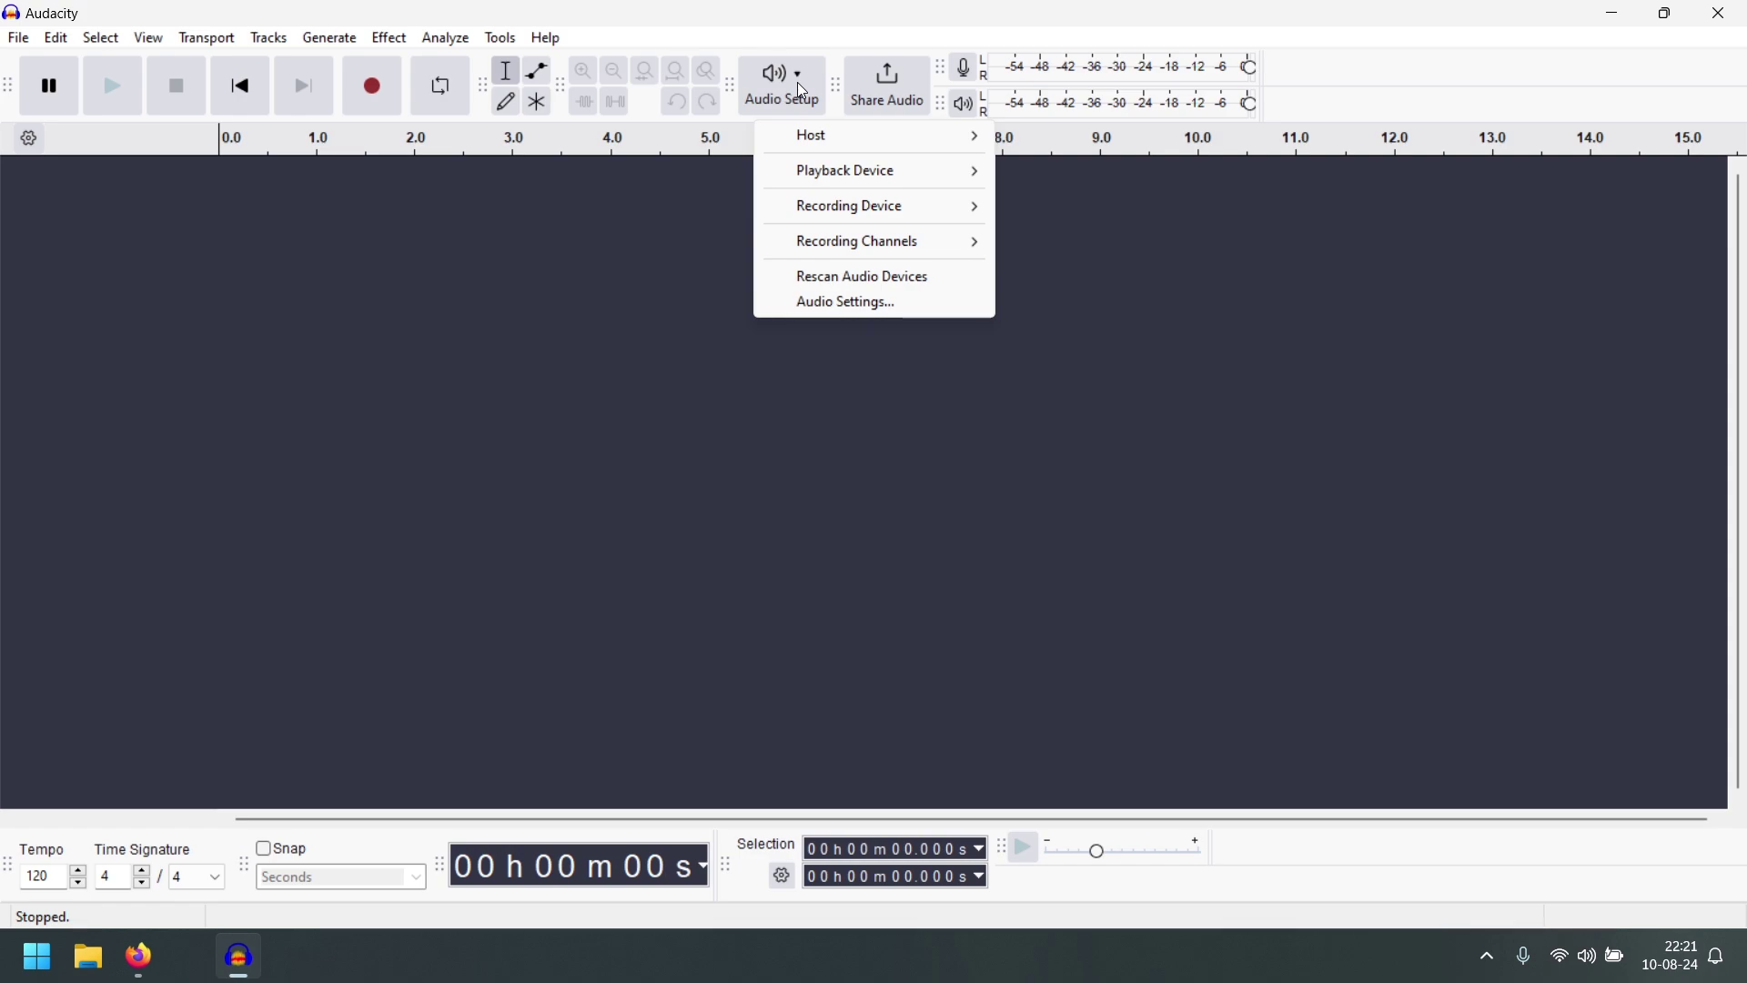
mouse_move(863, 177)
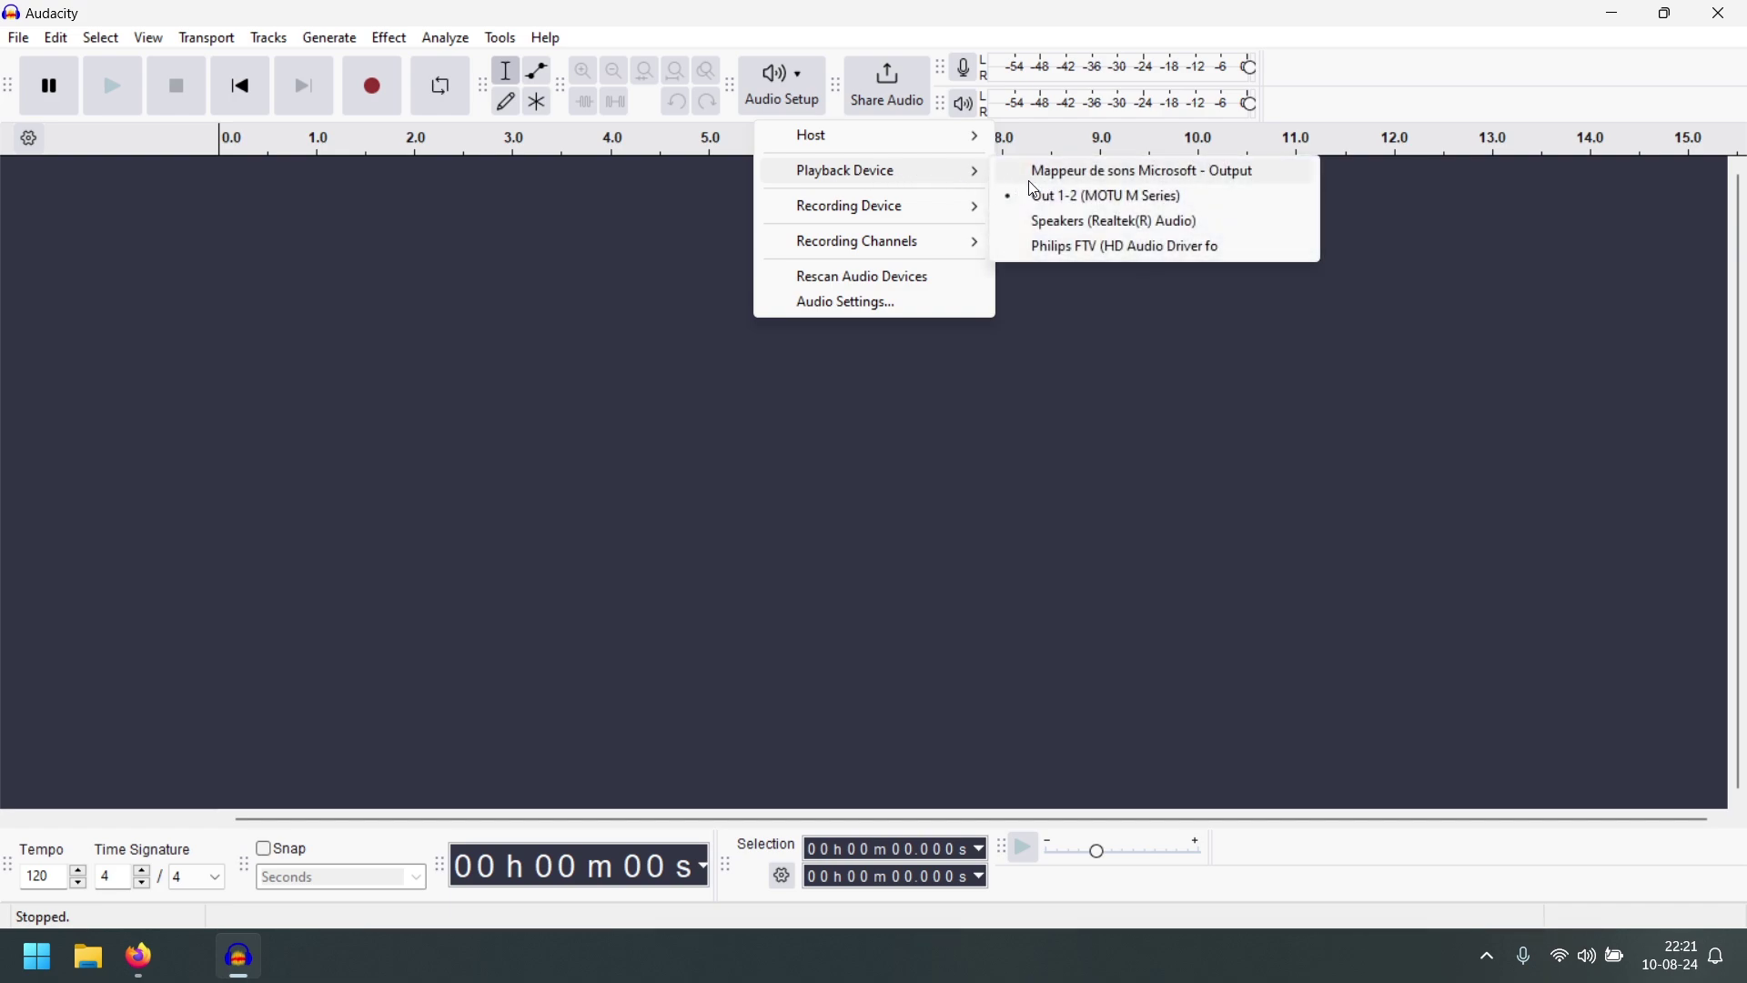
click(1091, 197)
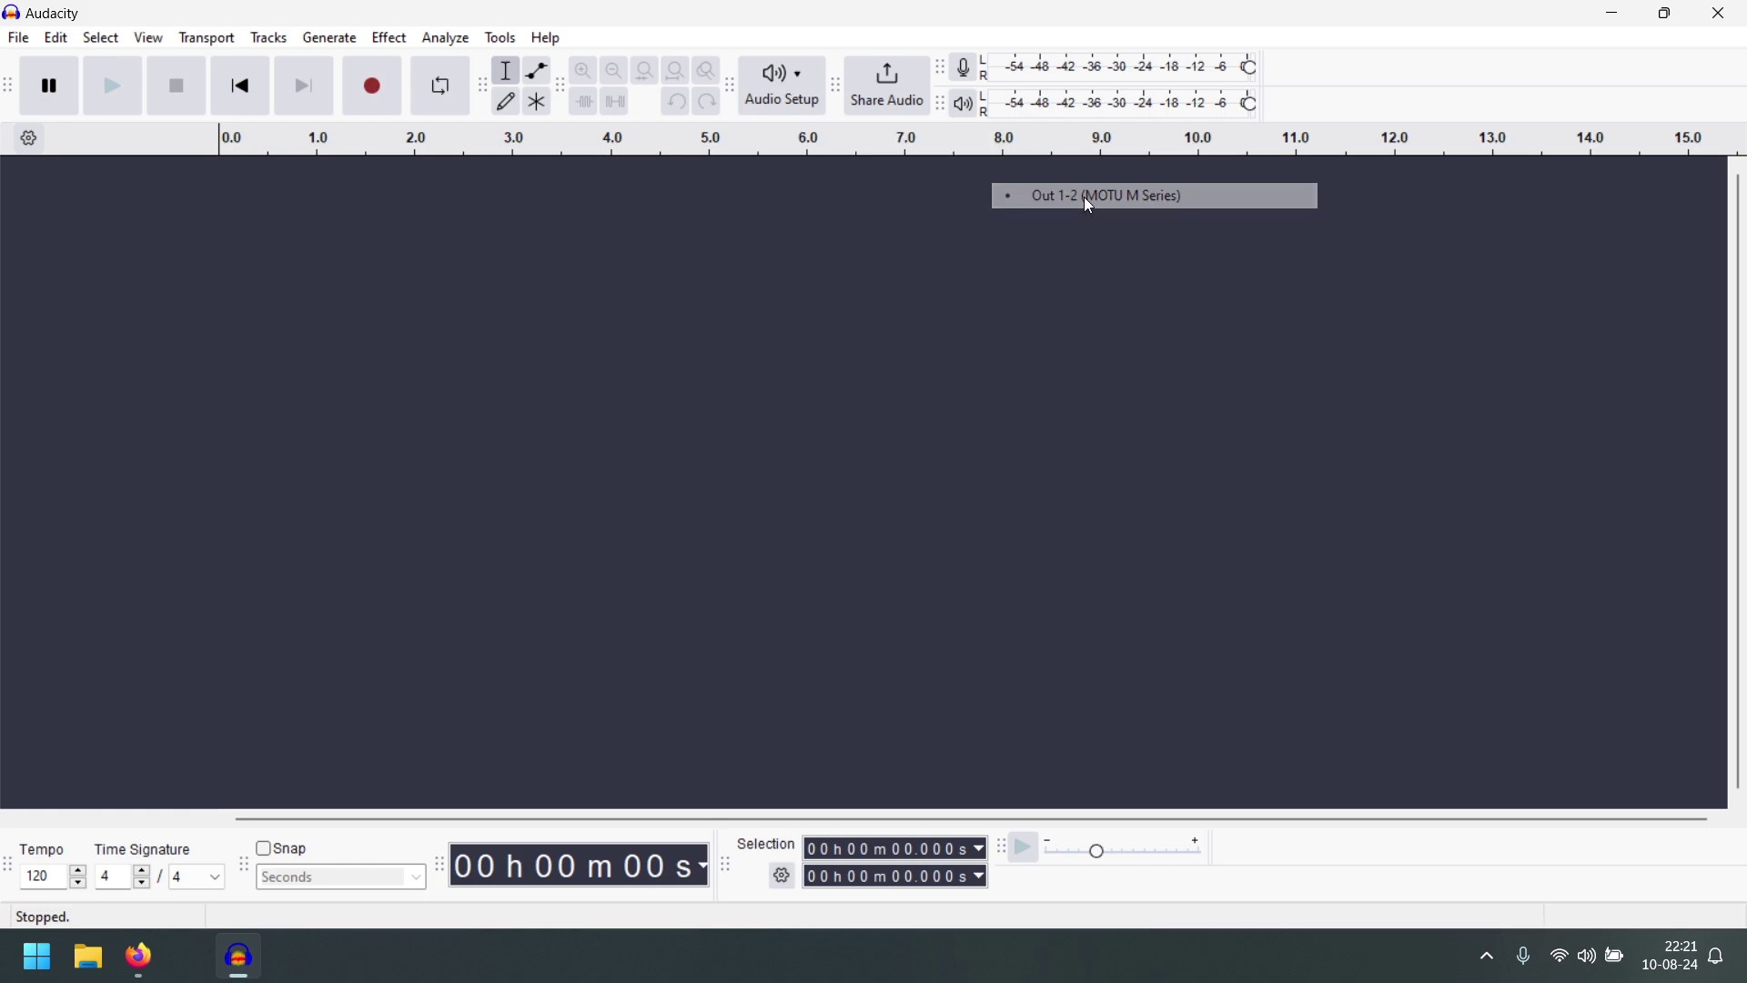
click(782, 84)
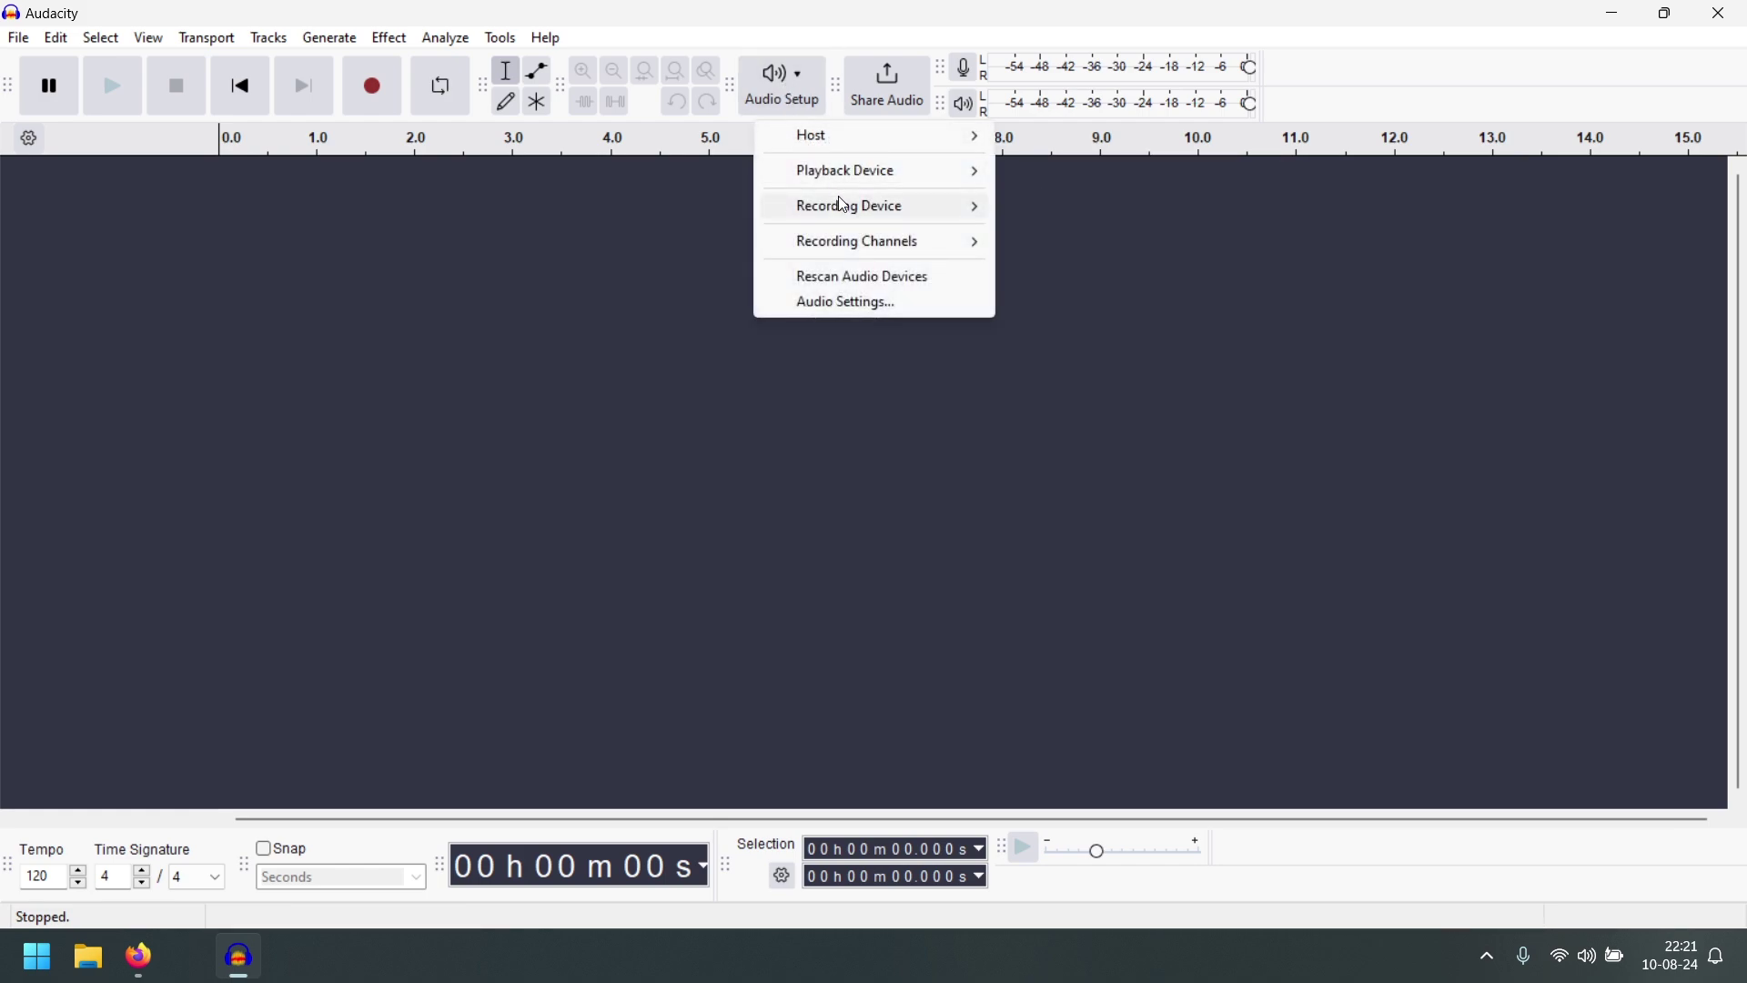
mouse_move(851, 208)
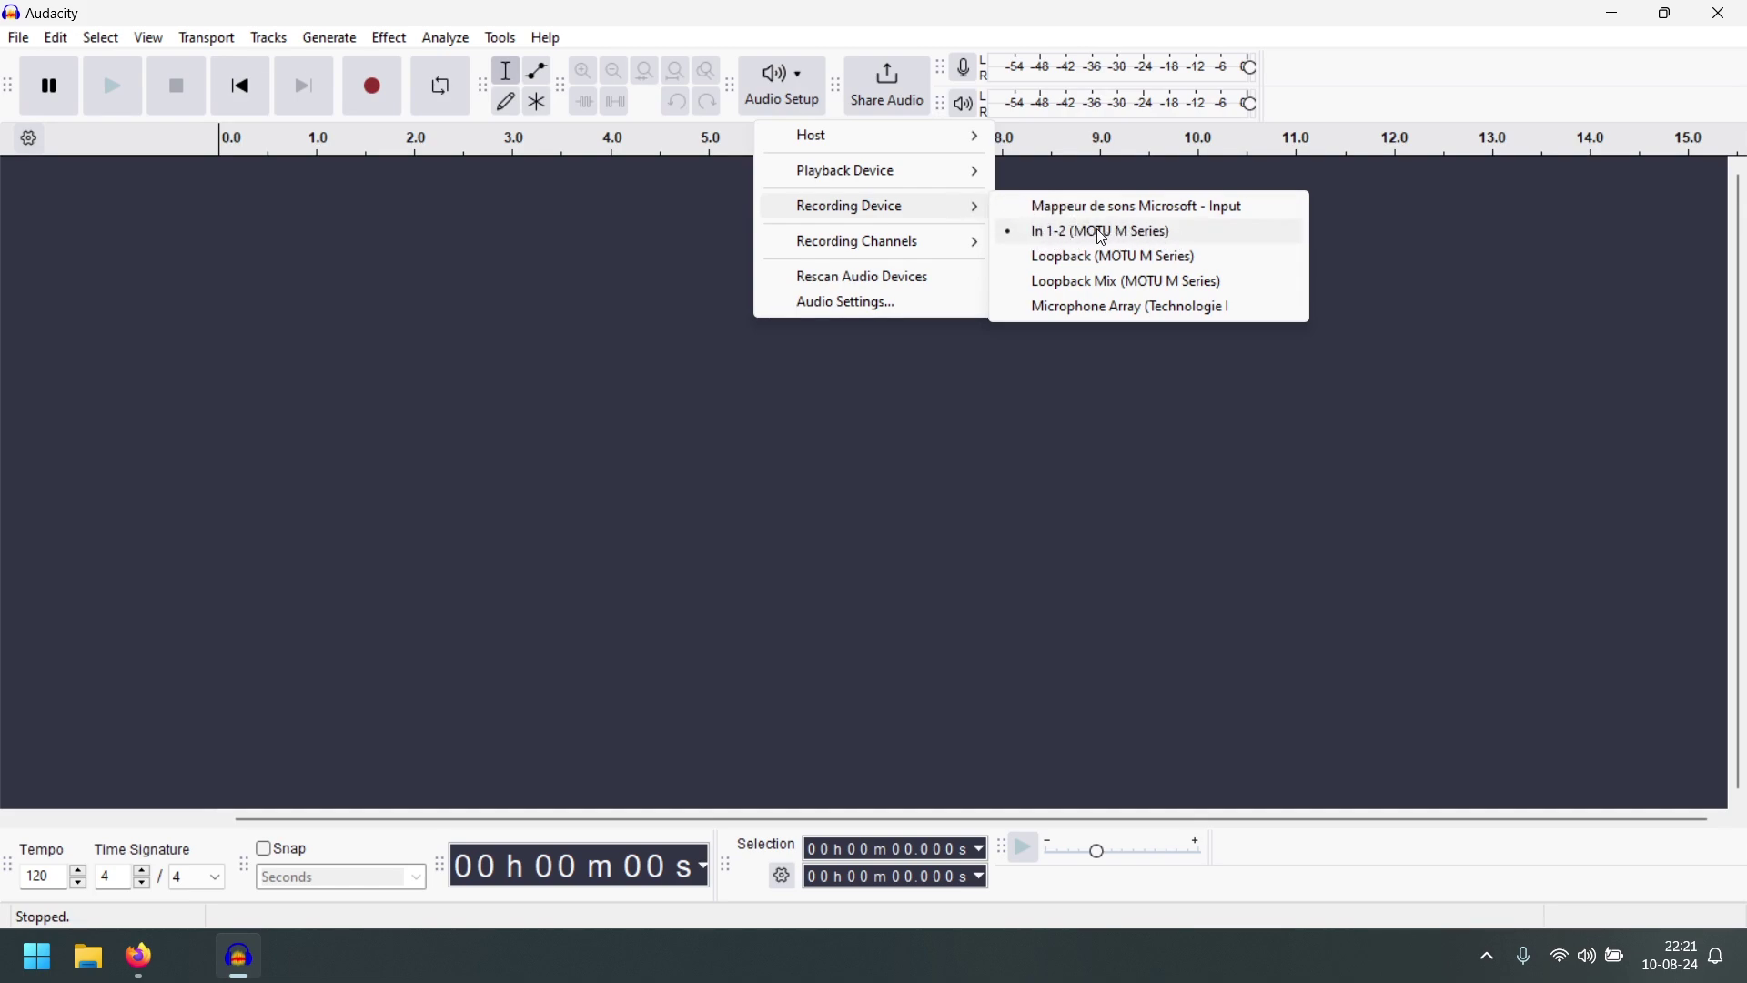
click(1224, 235)
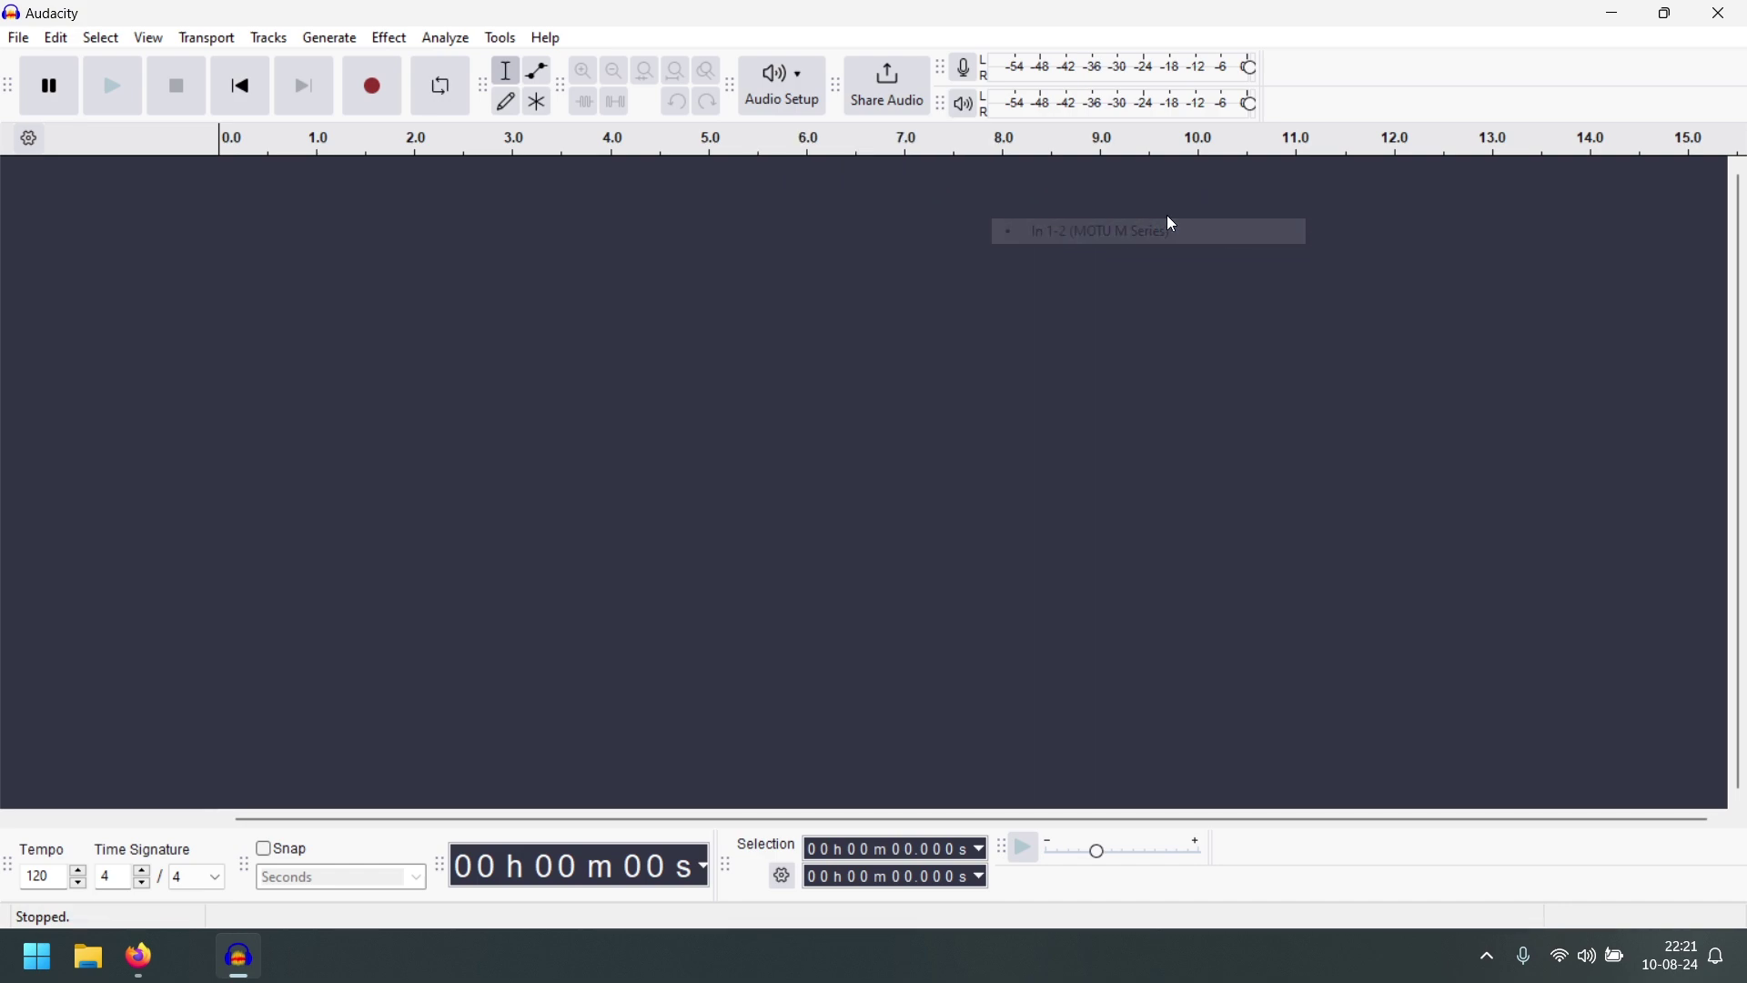
Set the recording channels to 1 (Mono) in the audio setup.
click(780, 87)
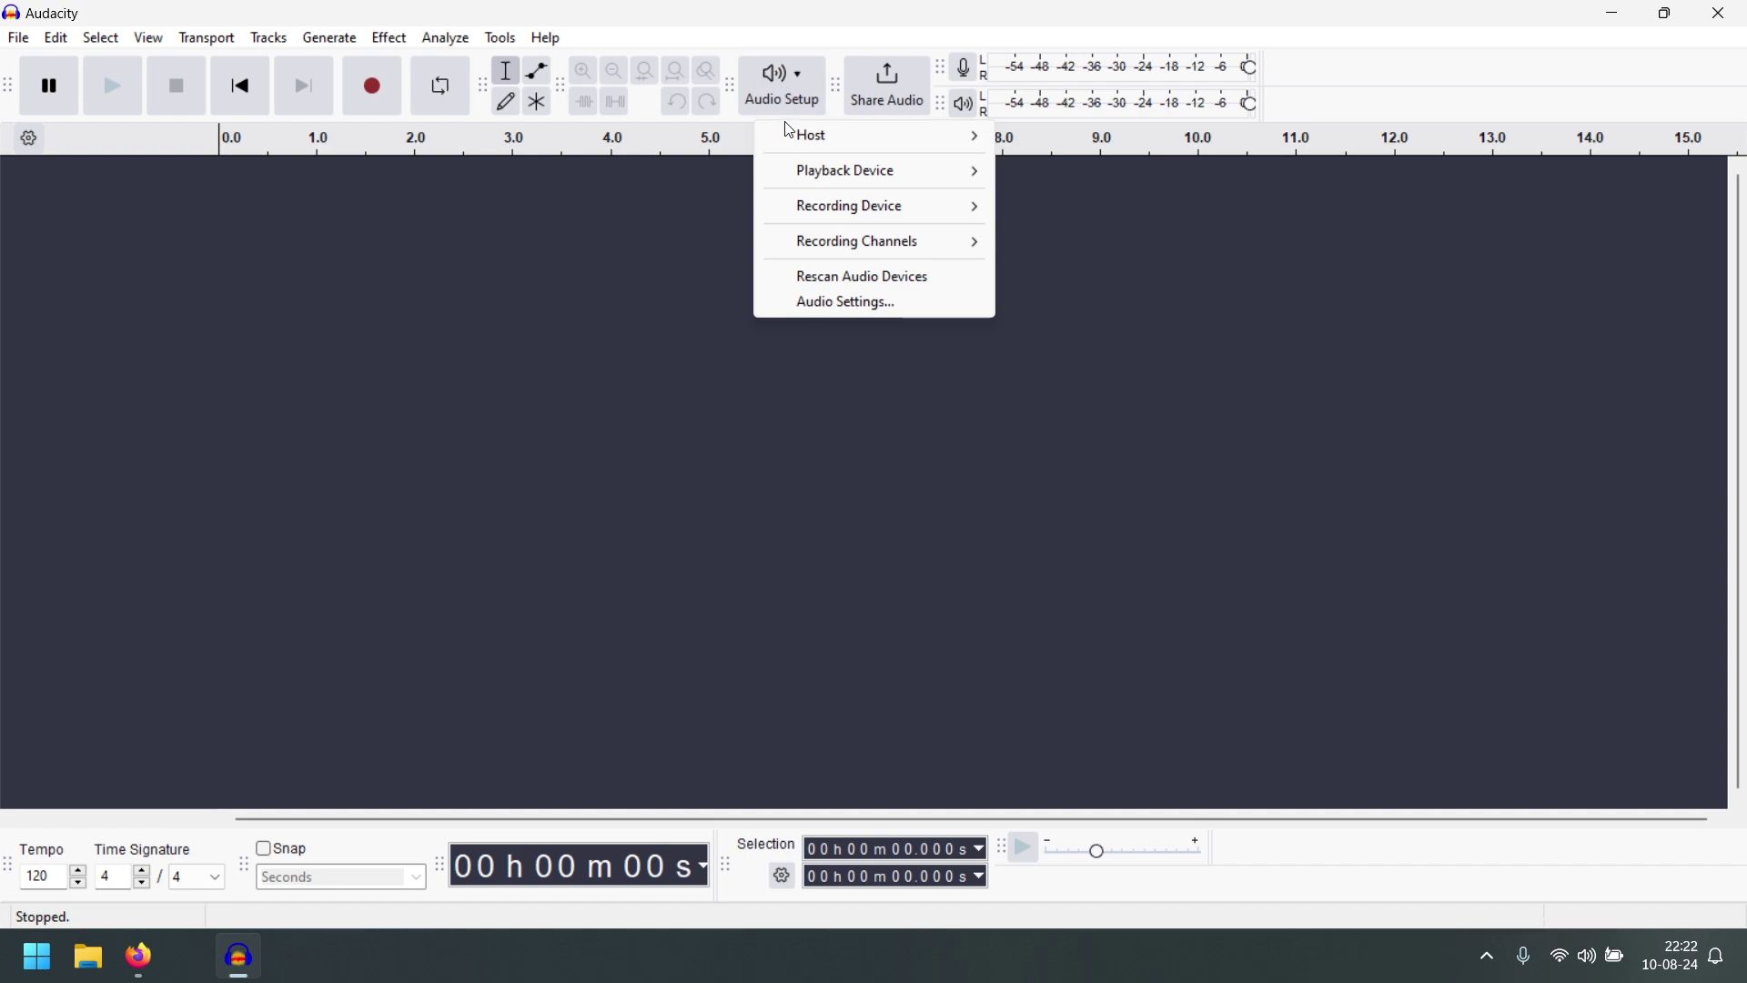
mouse_move(813, 244)
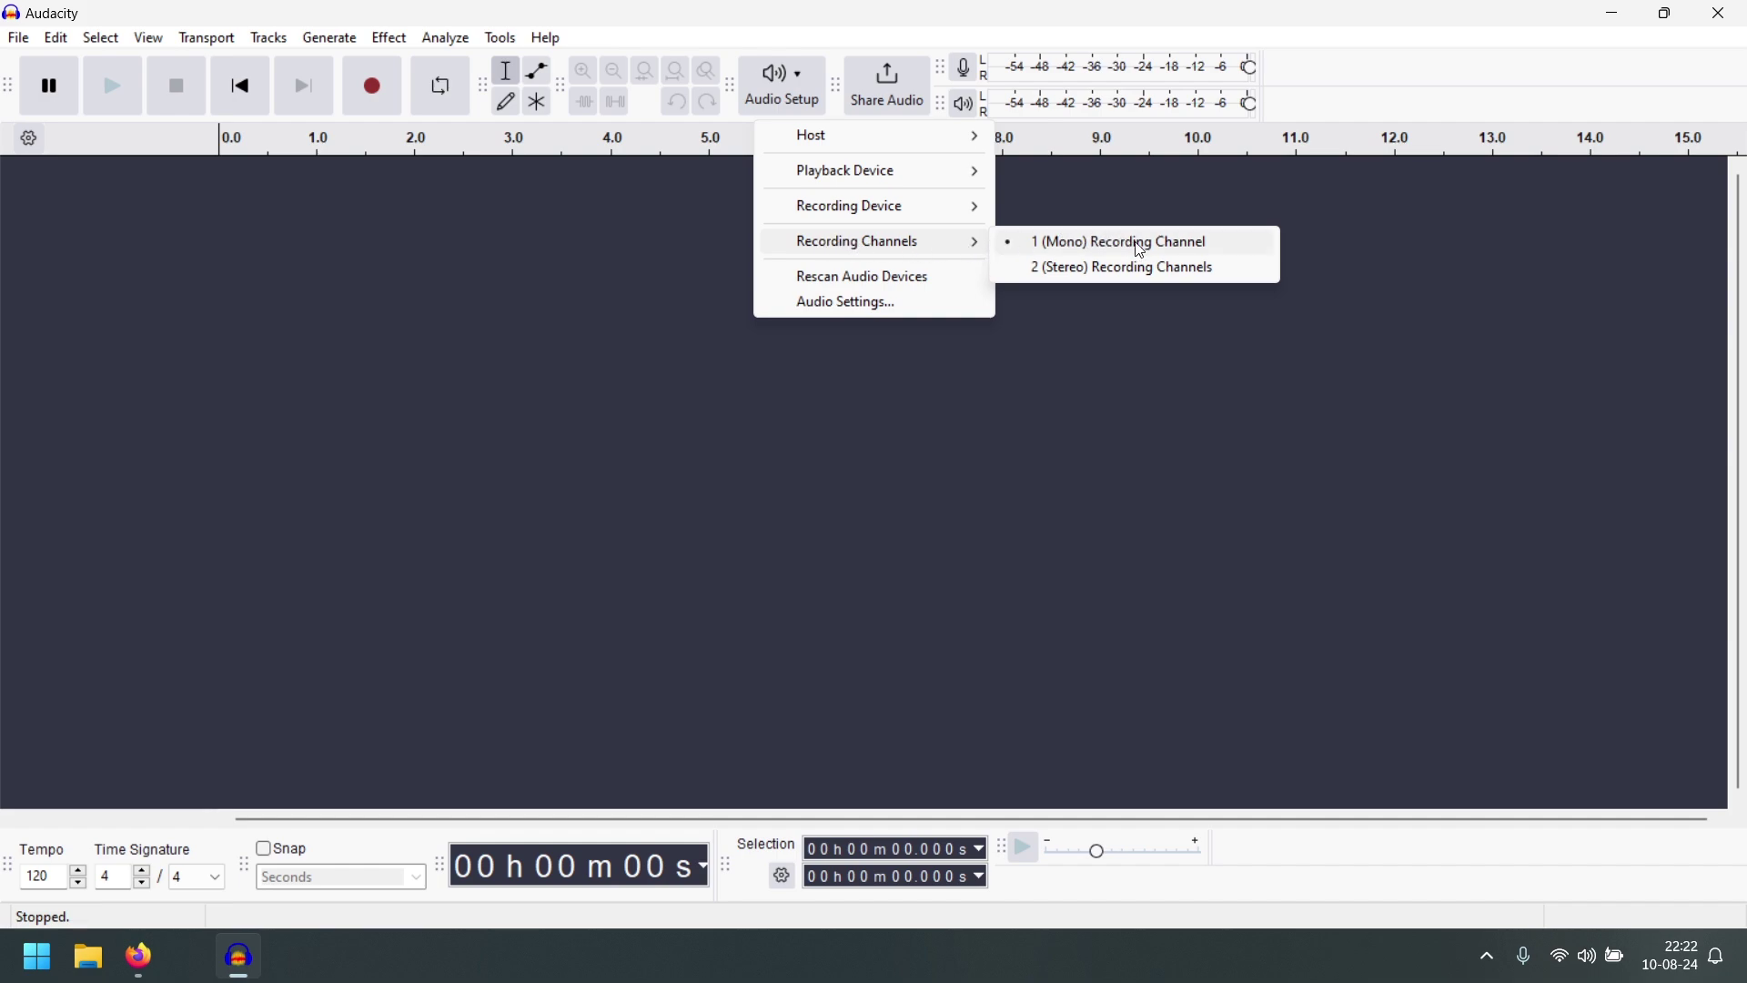
click(1181, 243)
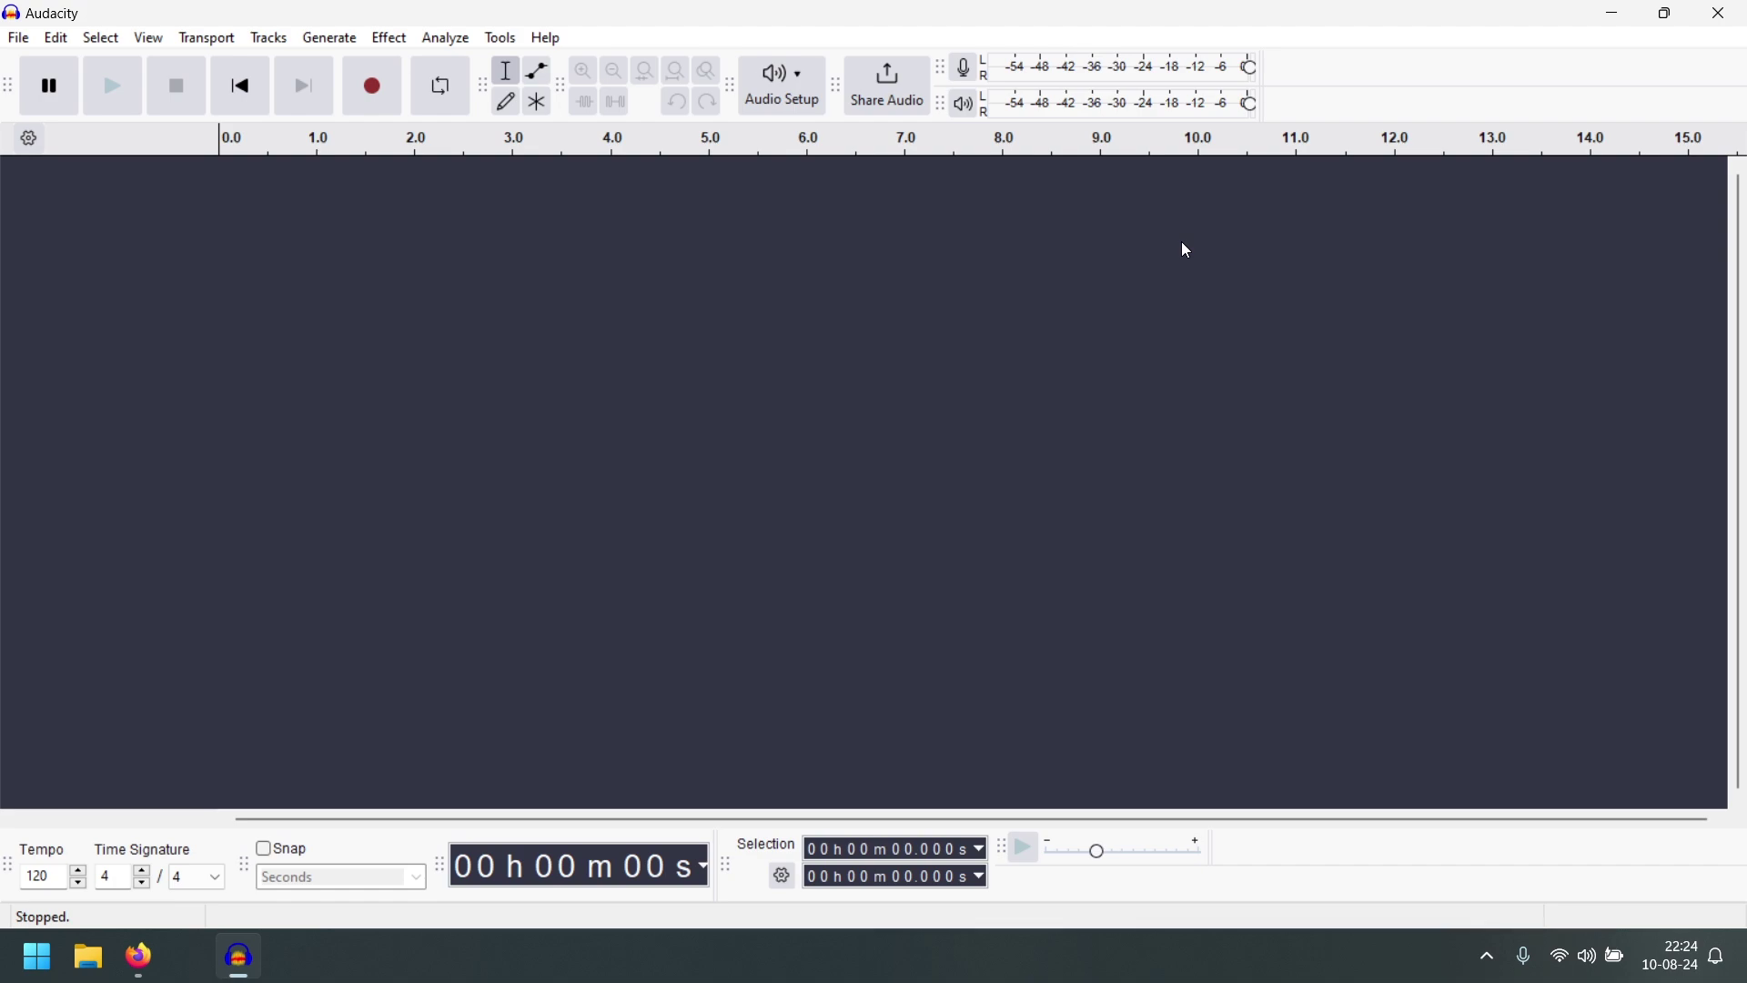
Record and play back a test clip about 7 seconds long, removing its track when finished.
click(381, 91)
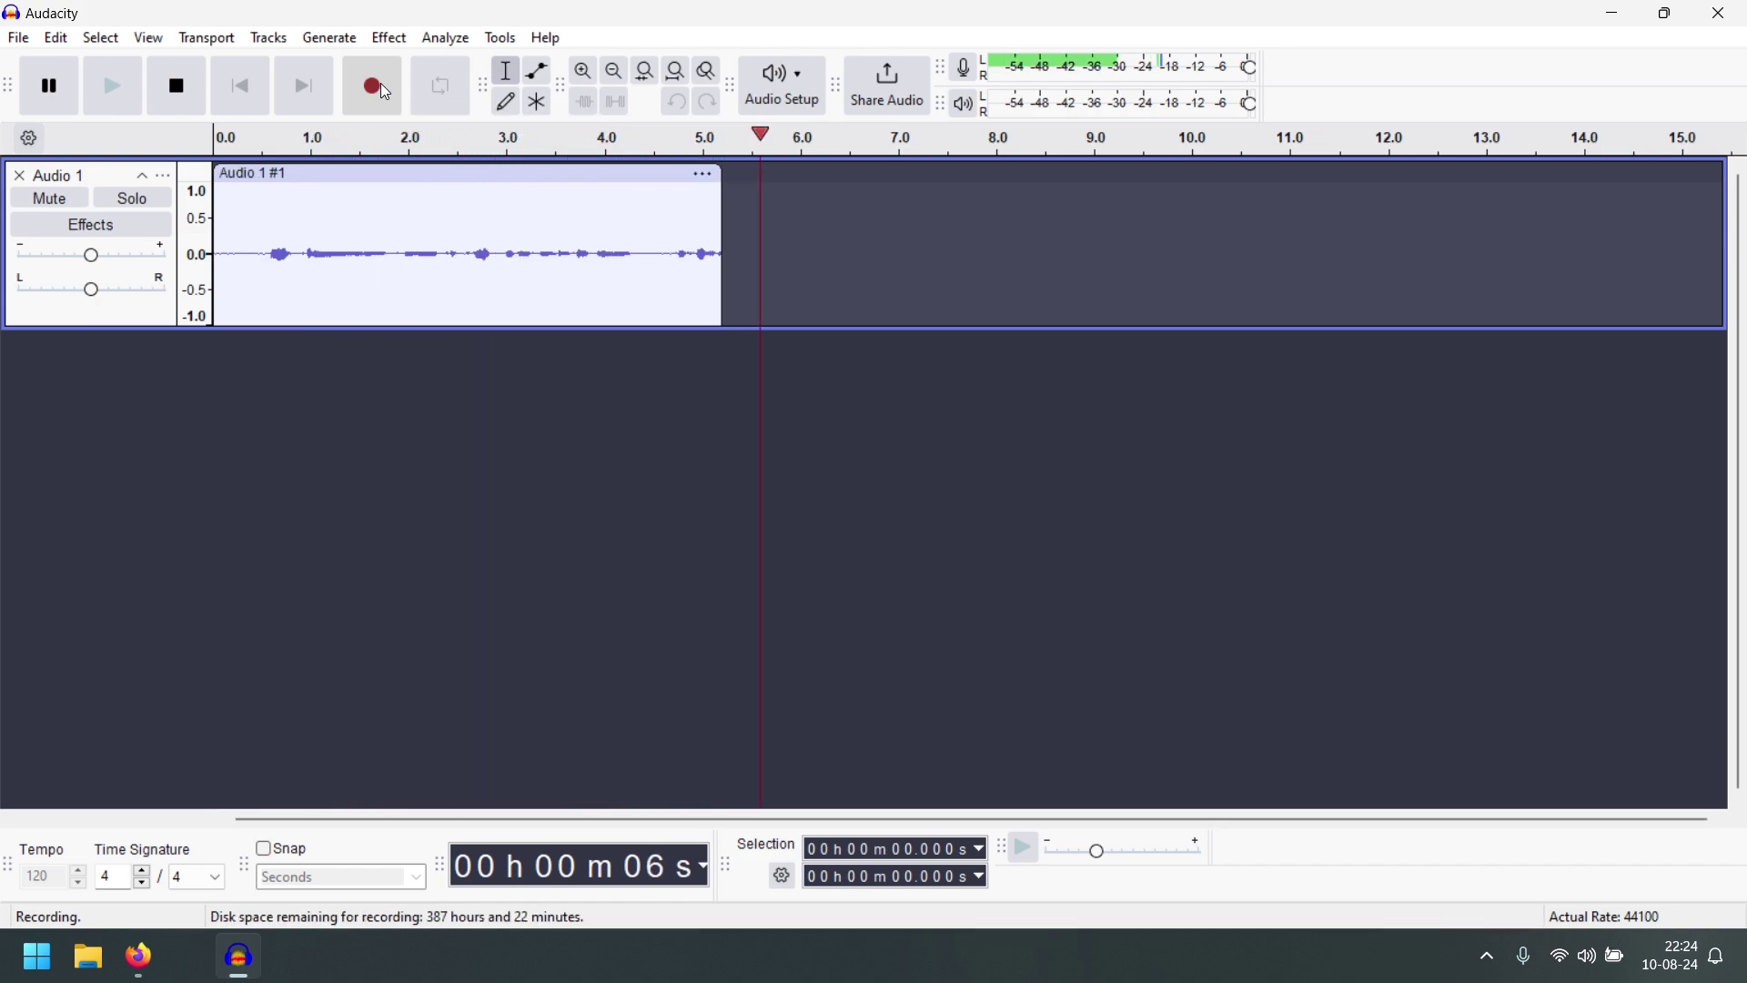
key(space)
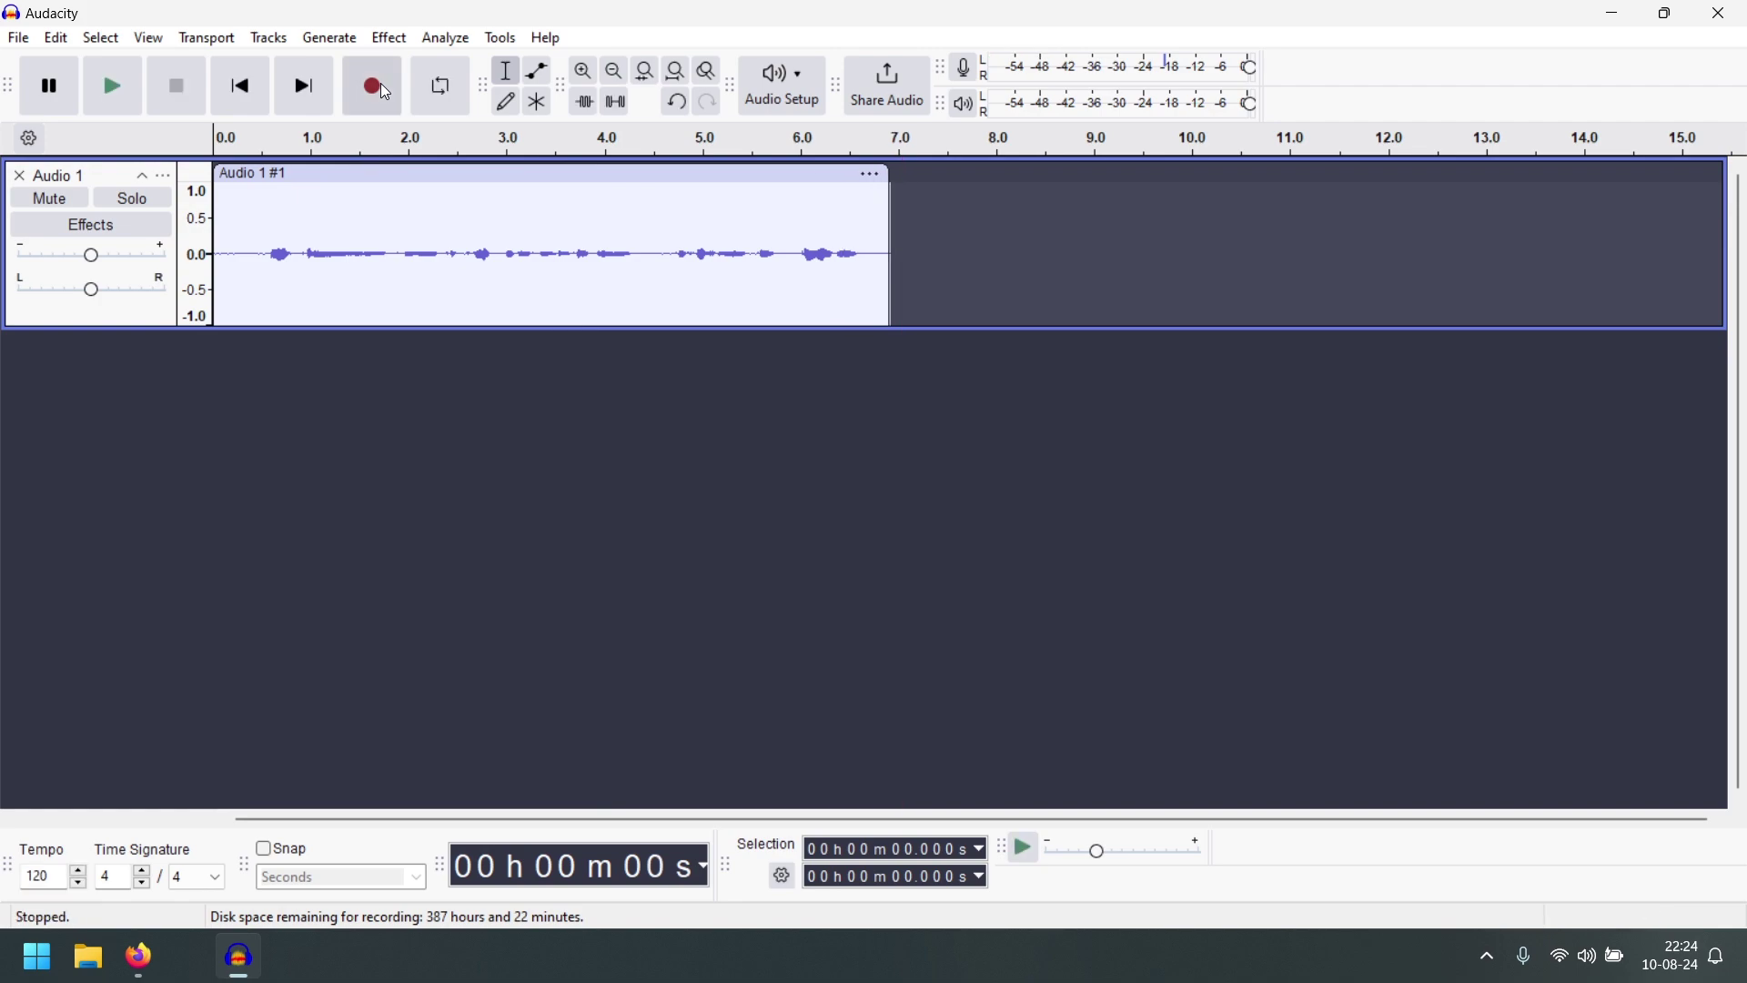
key(space)
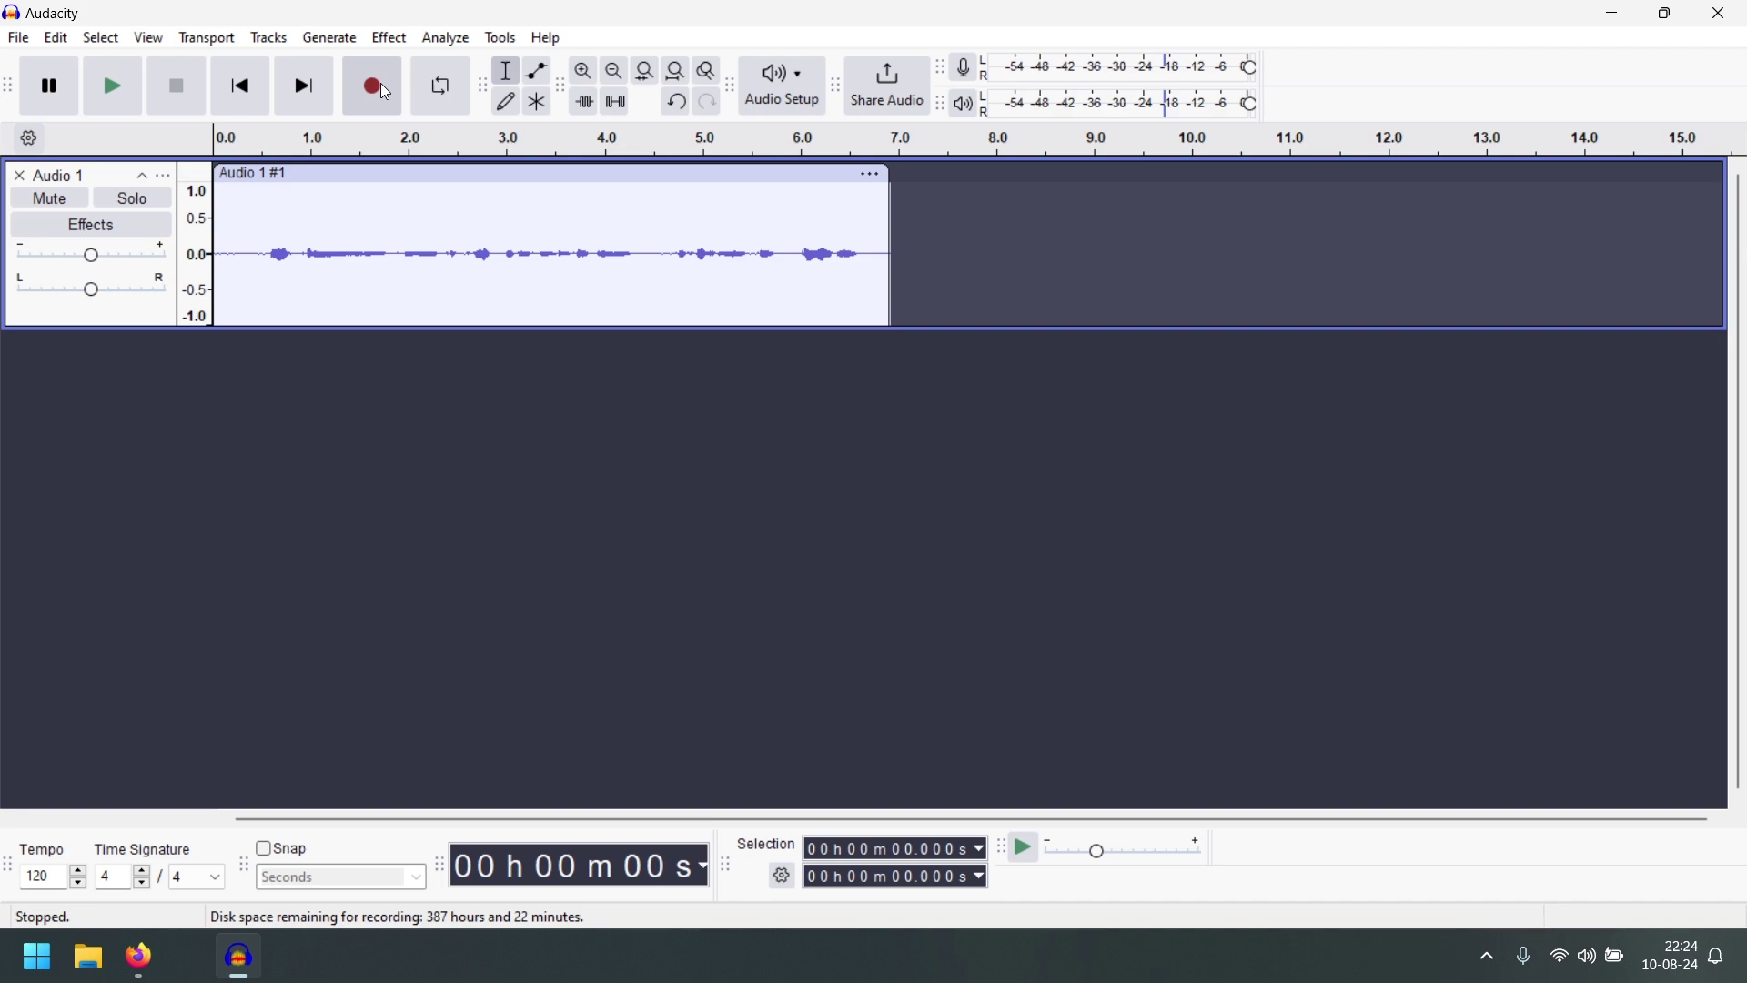
click(20, 179)
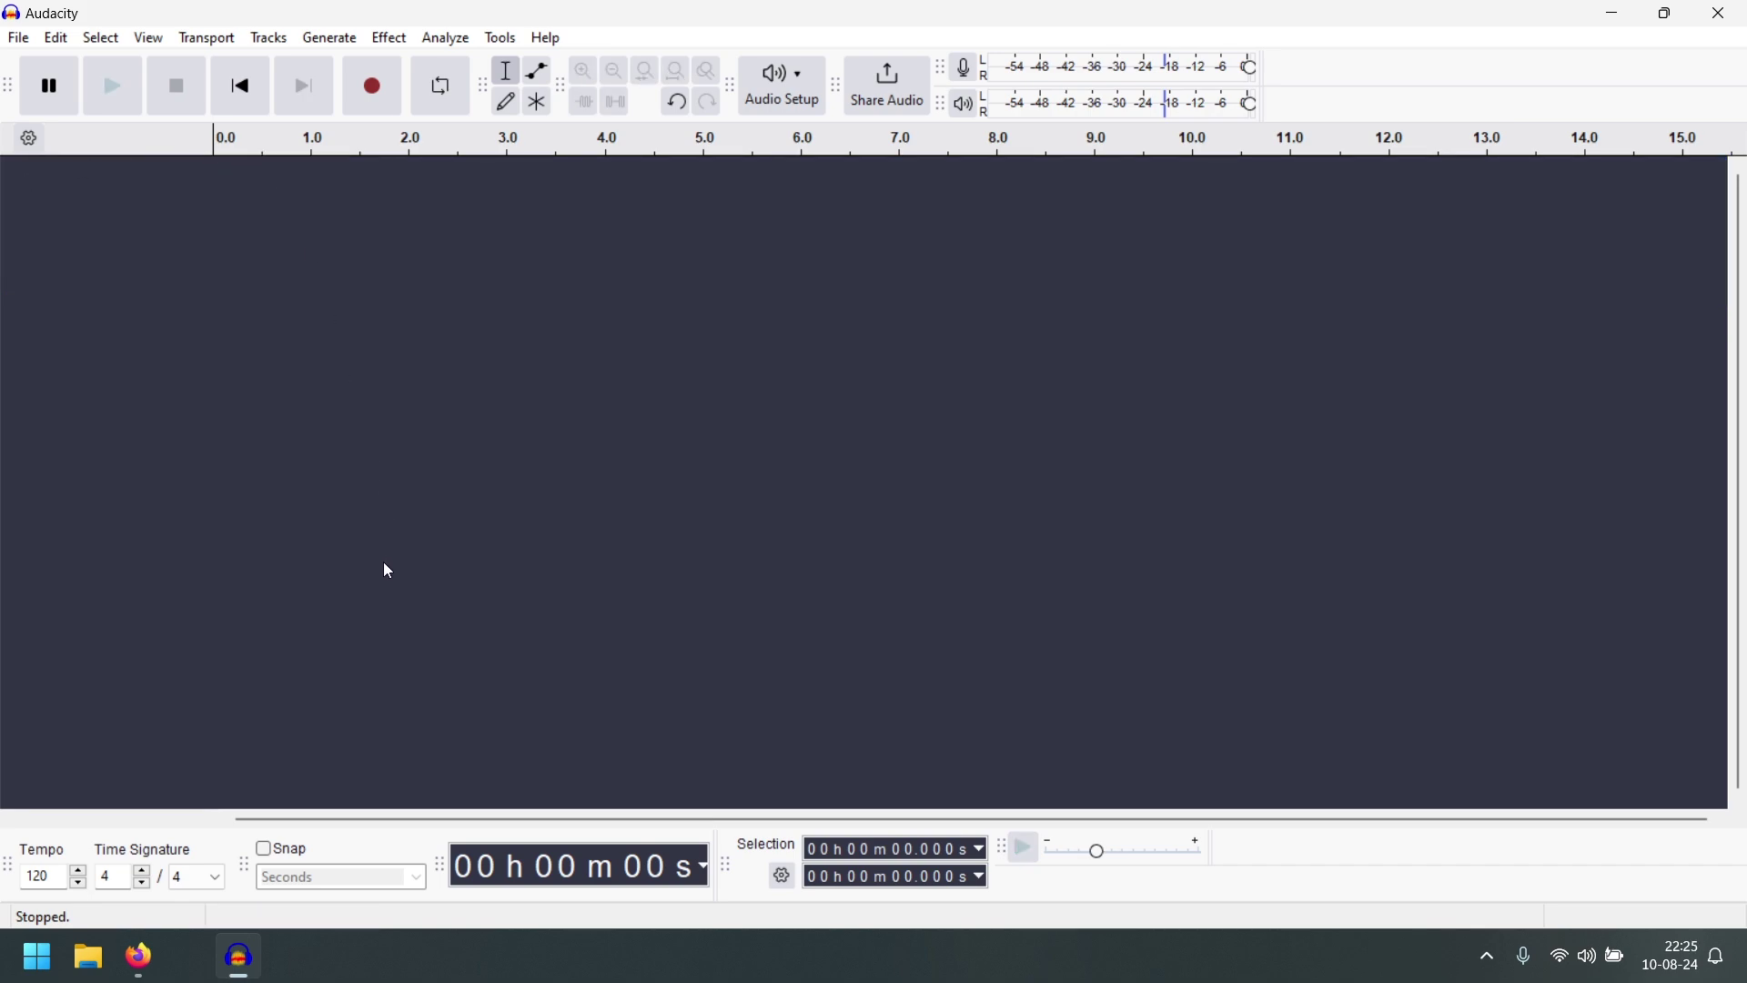